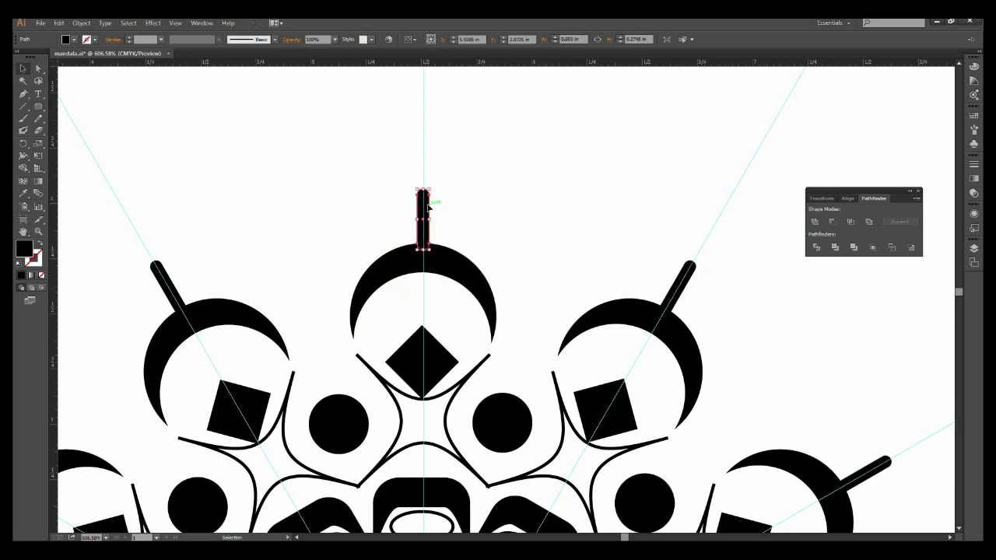
- Duplicate the rounded bar above the central arc into three rotated copies fanning along the arc's right side
drag(445, 216, 465, 226)
drag(477, 206, 504, 225)
key(Left)
key(Down)
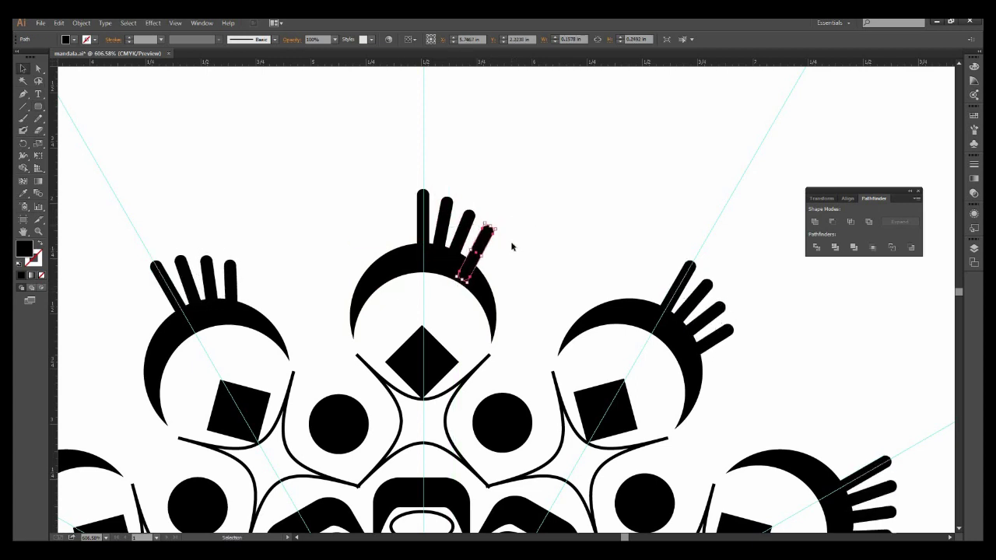
- Reflect a copy of the three fanned bars onto the left side of the central arc
shift+click(465, 231)
shift+click(444, 218)
right_click(533, 224)
drag(444, 217, 415, 244)
mouse_move(580, 346)
click(665, 382)
click(494, 348)
click(442, 311)
- Draw a black circle about 0.26 in wide on the vertical guide near the top petal's tip
key(ctrl+minus)
key(ctrl+minus)
key(ctrl+minus)
key(ctrl+minus)
click(447, 187)
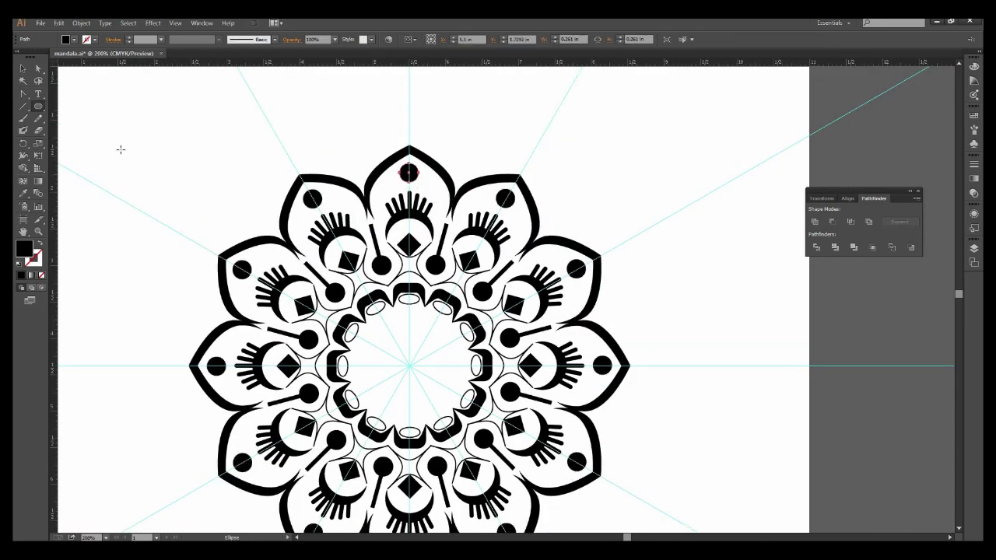
- Lengthen the top petal's central bar so that it meets the circle above it
scroll(496, 375, down, 3)
key(ctrl+plus)
key(ctrl+plus)
key(ctrl+minus)
key(ctrl+minus)
key(ctrl+minus)
key(ctrl+z)
drag(400, 162, 539, 243)
click(465, 202)
click(690, 107)
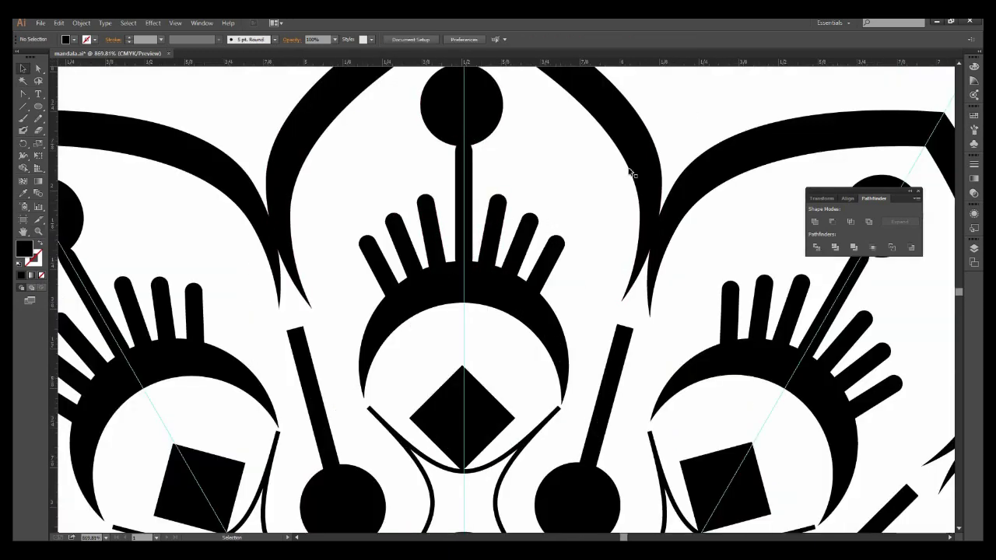
- Draw an ellipse near the mandala's outer petals and apply a distortion effect to it
key(ctrl+minus)
key(ctrl+minus)
key(ctrl+minus)
key(ctrl+minus)
key(ctrl+minus)
key(ctrl+minus)
click(38, 107)
drag(460, 108, 497, 151)
click(152, 23)
mouse_move(222, 102)
click(289, 114)
drag(483, 269, 470, 270)
click(504, 296)
- Reposition the distorted shape near the mandala's outer edge and nudge it vertically into place
key(v)
drag(502, 107, 490, 119)
key(shift+Down)
key(shift+Down)
key(shift+Down)
drag(494, 165, 480, 171)
key(Up)
key(Up)
key(Up)
key(Up)
key(Up)
key(Up)
key(Up)
key(Up)
- Draw a small ellipse beside the repositioned shape at the mandala's outer edge
key(l)
mouse_move(479, 122)
mouse_down()
mouse_move(486, 126)
mouse_move(481, 115)
mouse_up()
drag(533, 315, 480, 290)
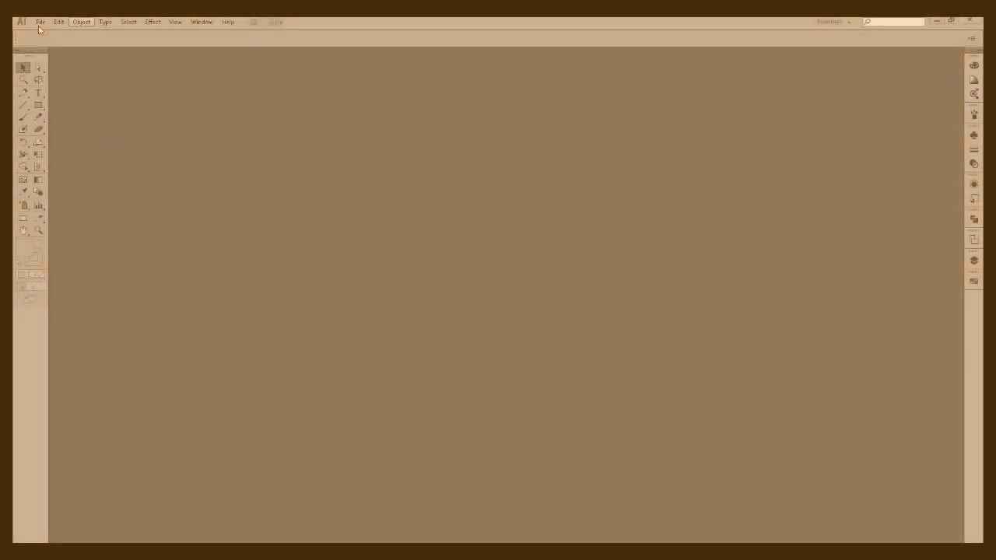
- Create a new Letter-size document in landscape orientation, 11 by 8.5 in
click(40, 22)
key(Escape)
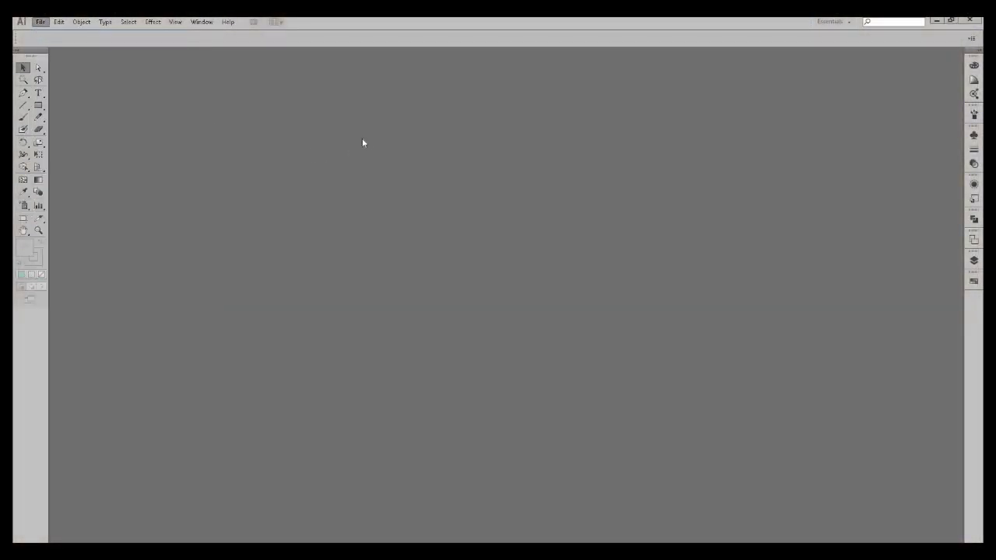
key(ctrl+n)
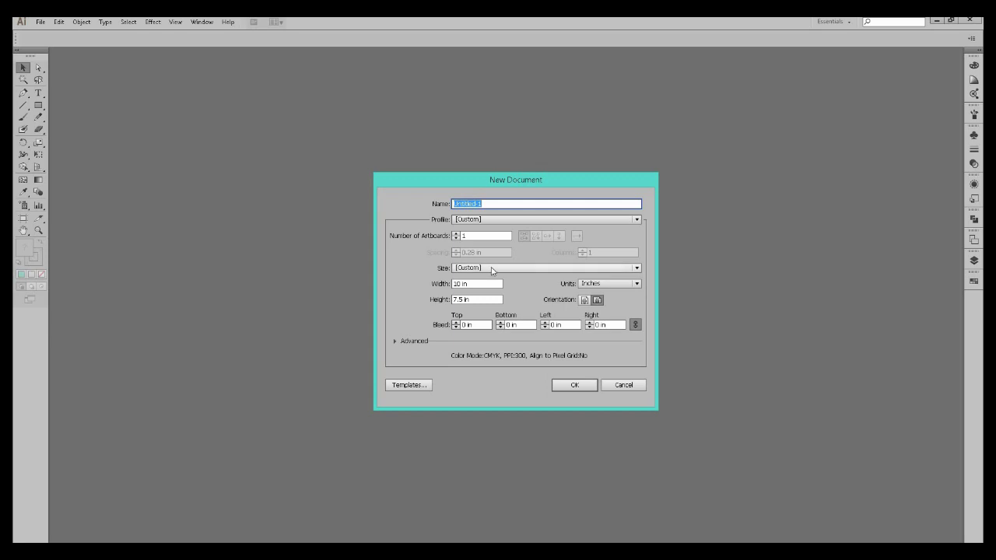
click(490, 267)
click(556, 295)
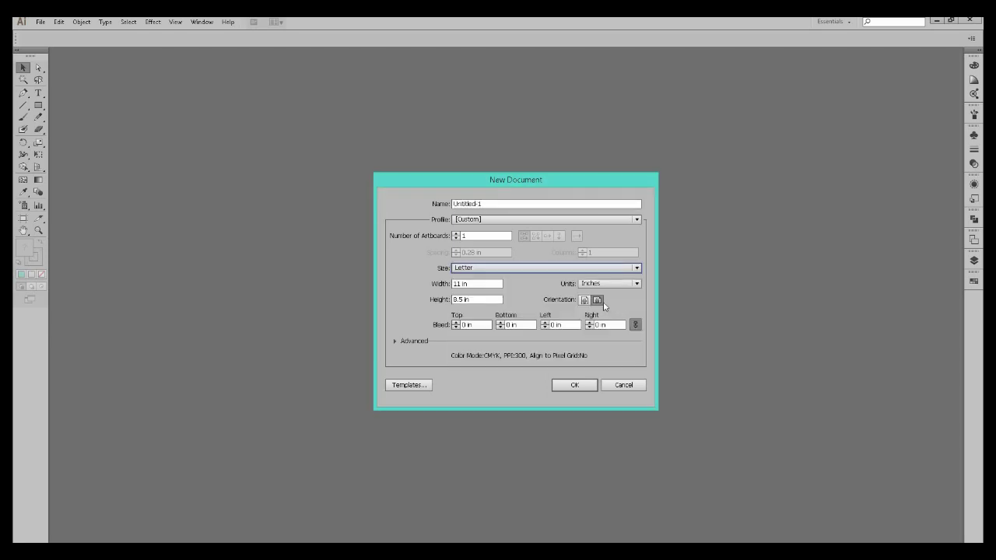
click(575, 384)
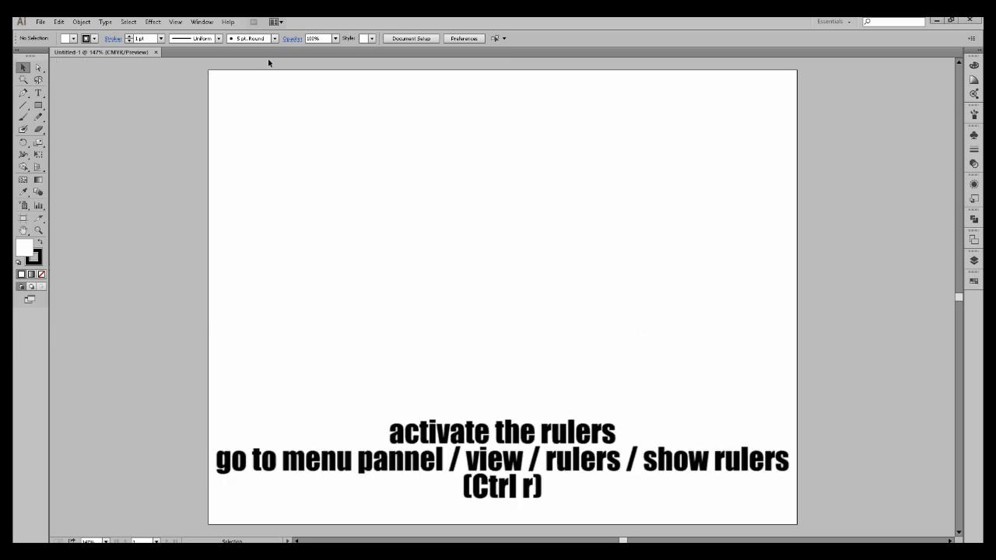
- Show the rulers and place a horizontal guide across the artboard's middle at about 4.17 in
click(175, 22)
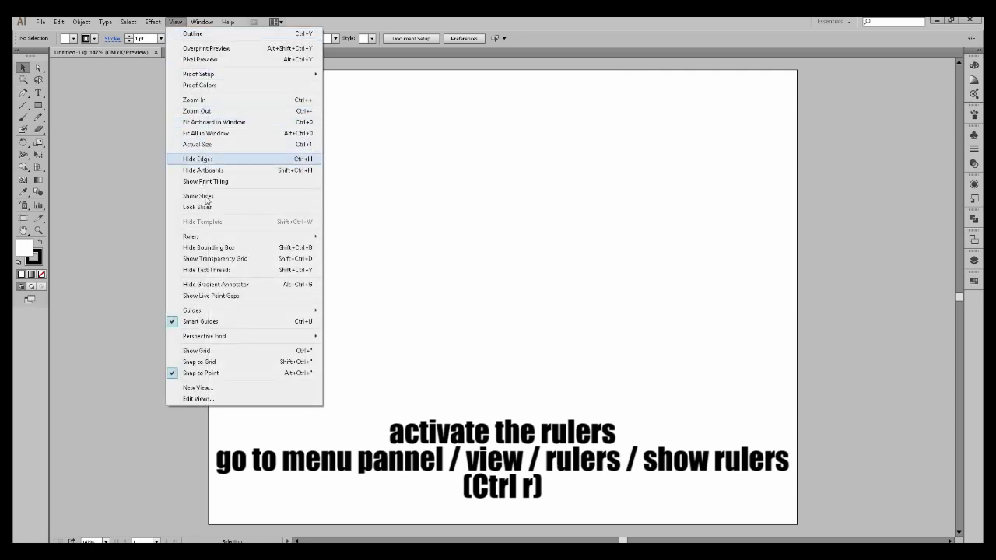
mouse_move(308, 237)
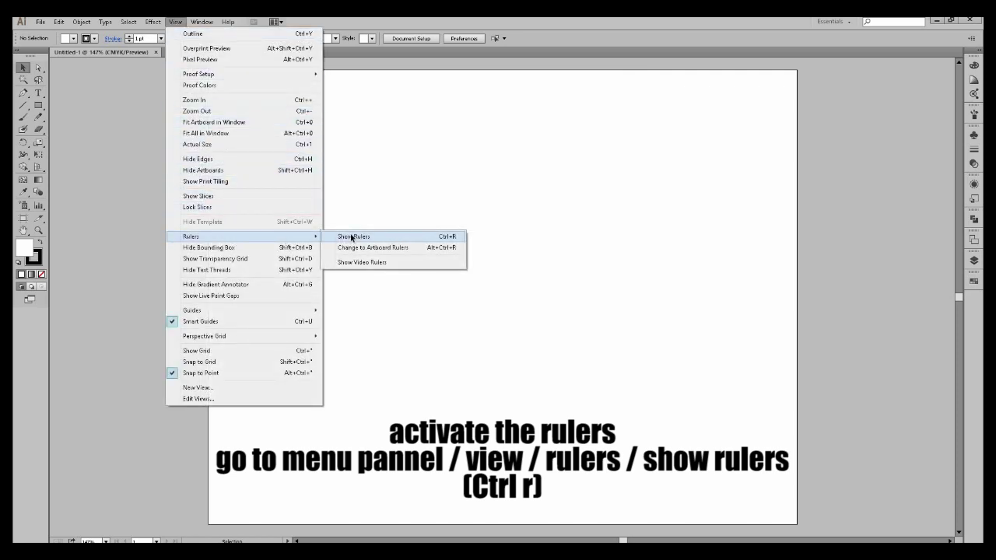
click(353, 238)
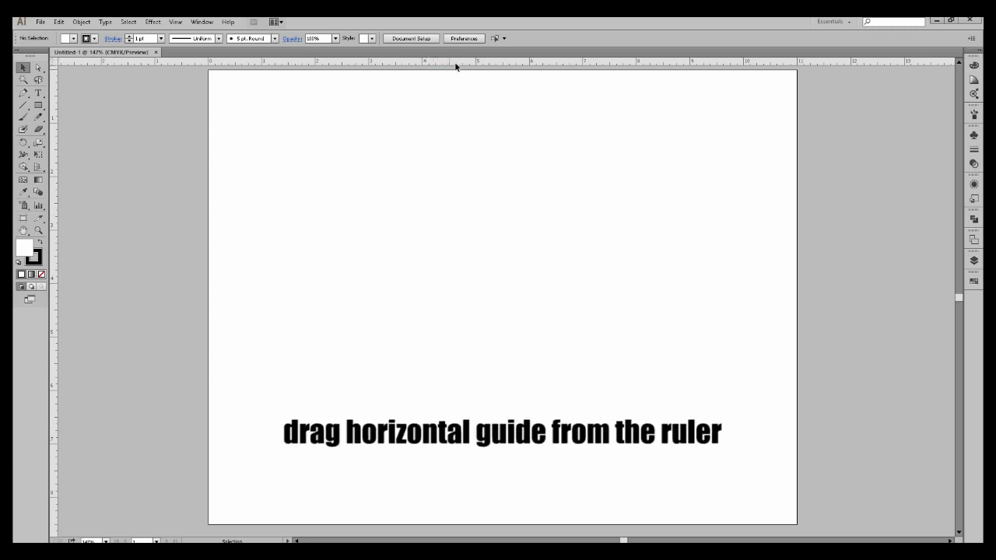
drag(443, 154, 435, 292)
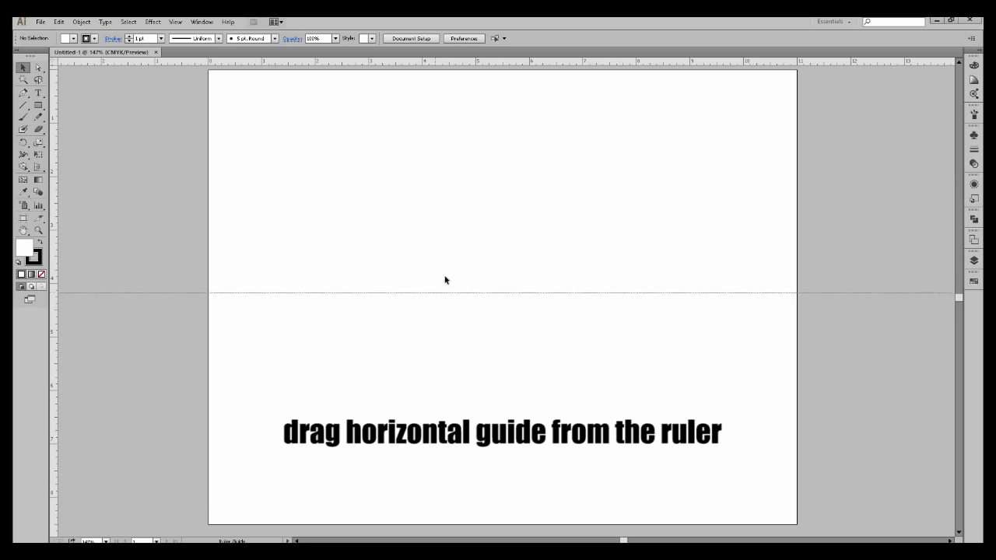
click(456, 294)
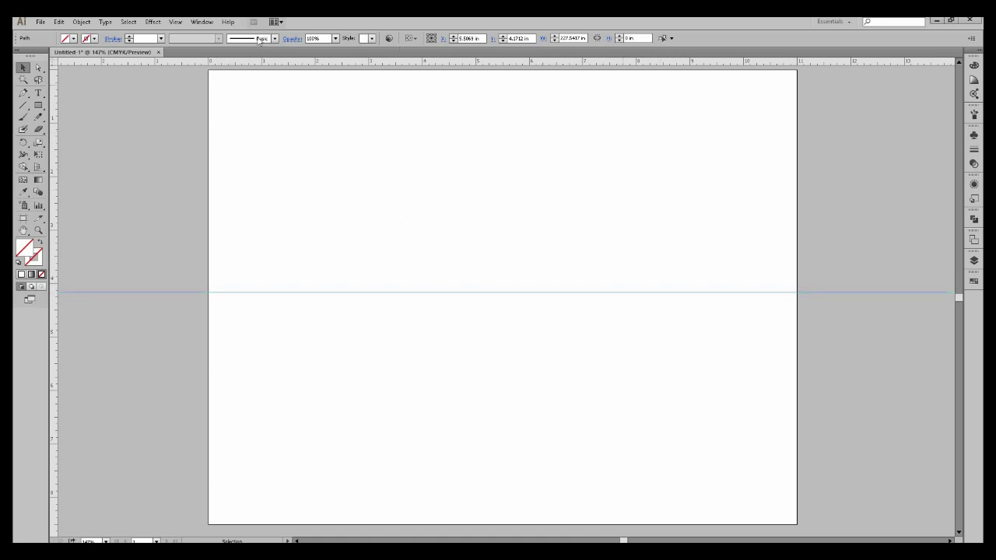
- Show the Align and Layers panels and arrange them beside the artboard
click(201, 22)
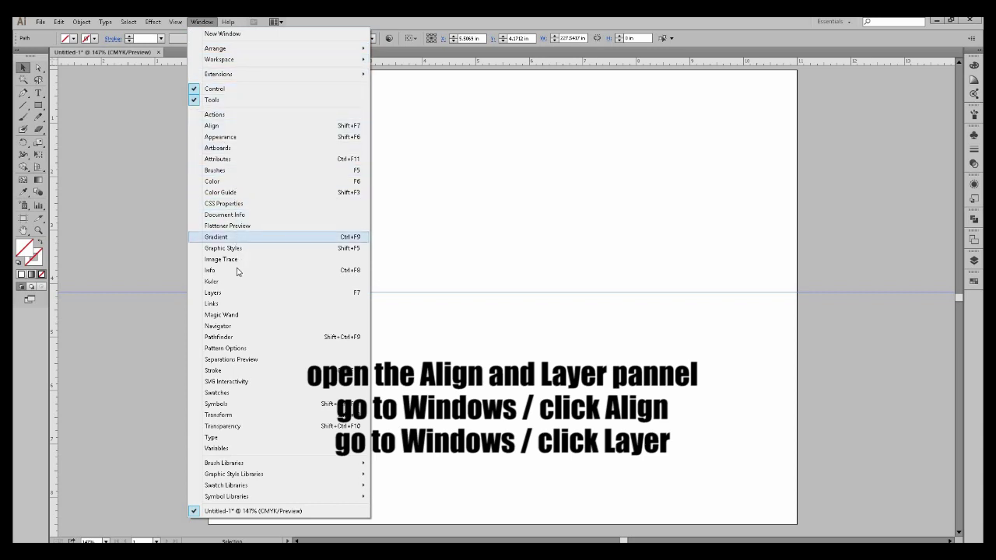
click(225, 126)
drag(666, 223, 925, 130)
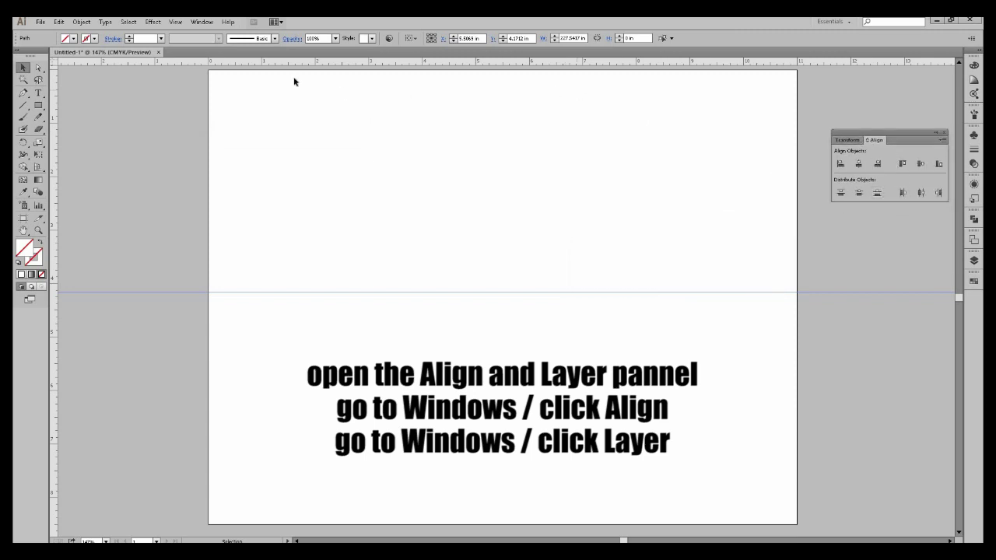
click(202, 22)
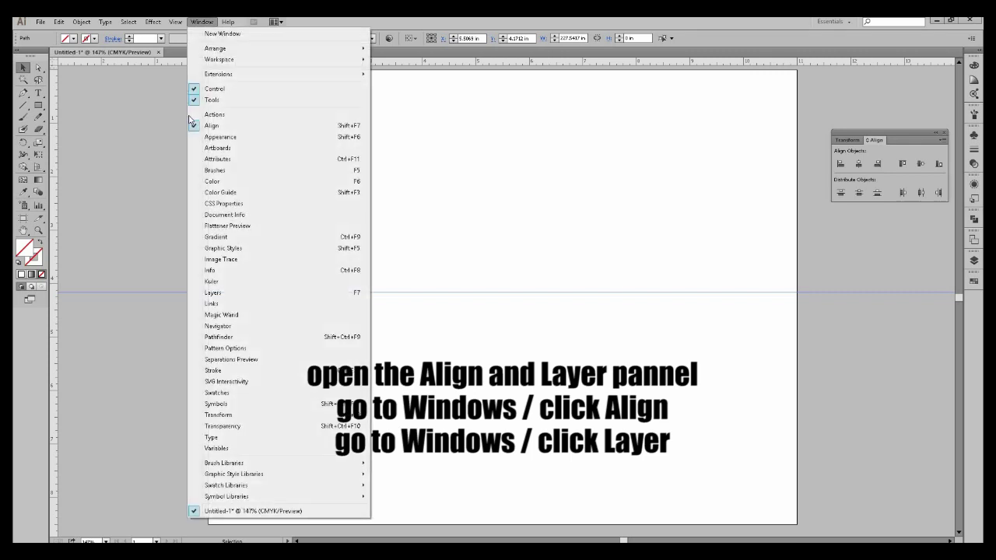
click(214, 293)
drag(903, 255, 903, 221)
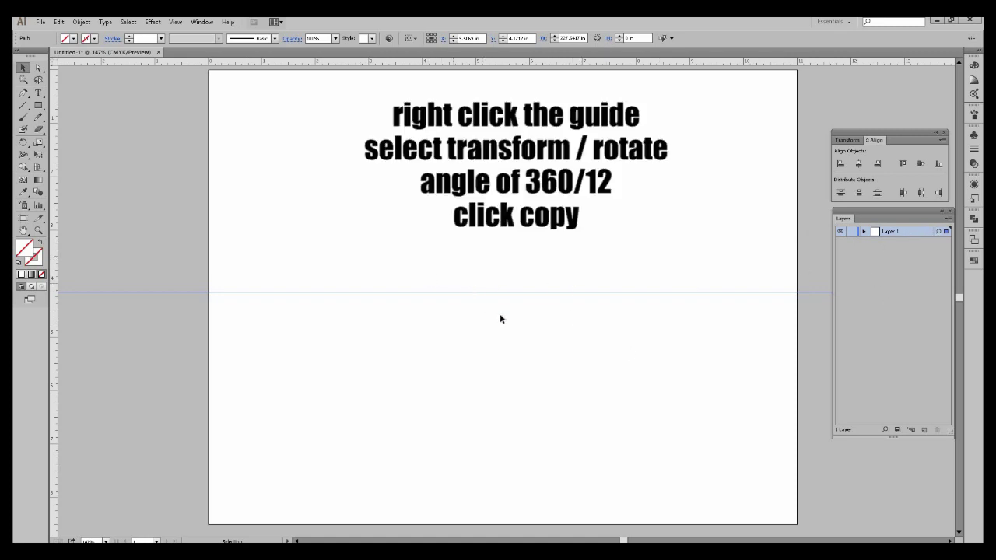
- Create a copy of the horizontal guide rotated by an angle of 360/12
right_click(483, 295)
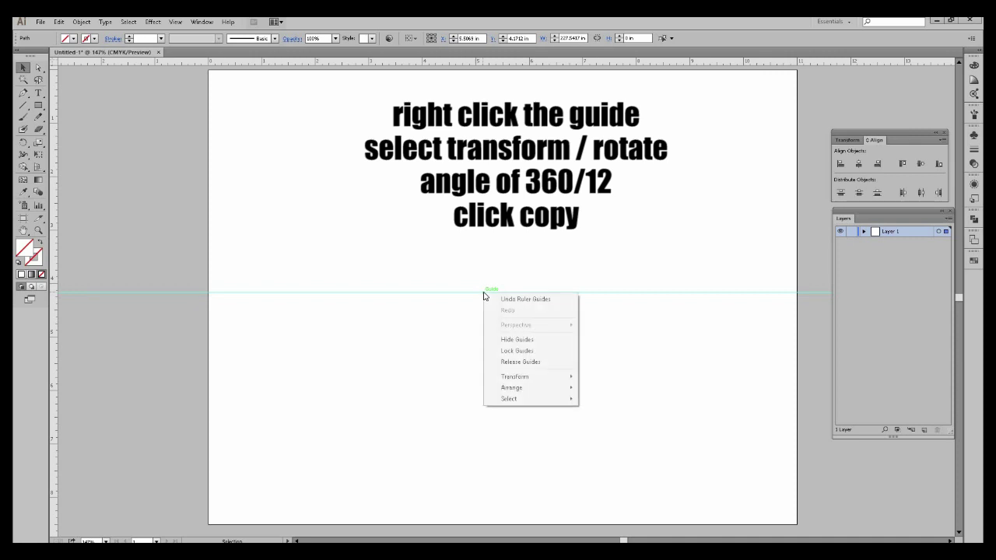
mouse_move(566, 380)
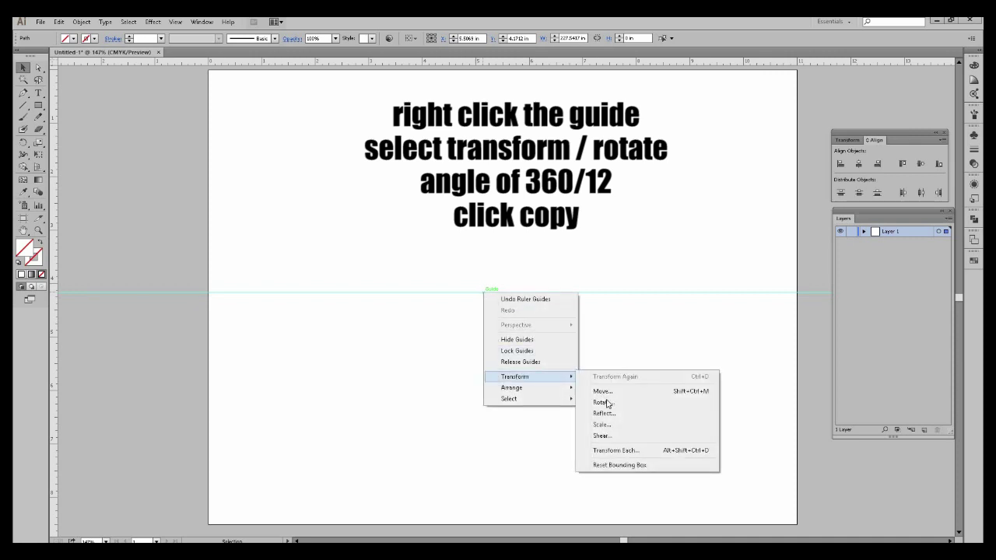
click(605, 402)
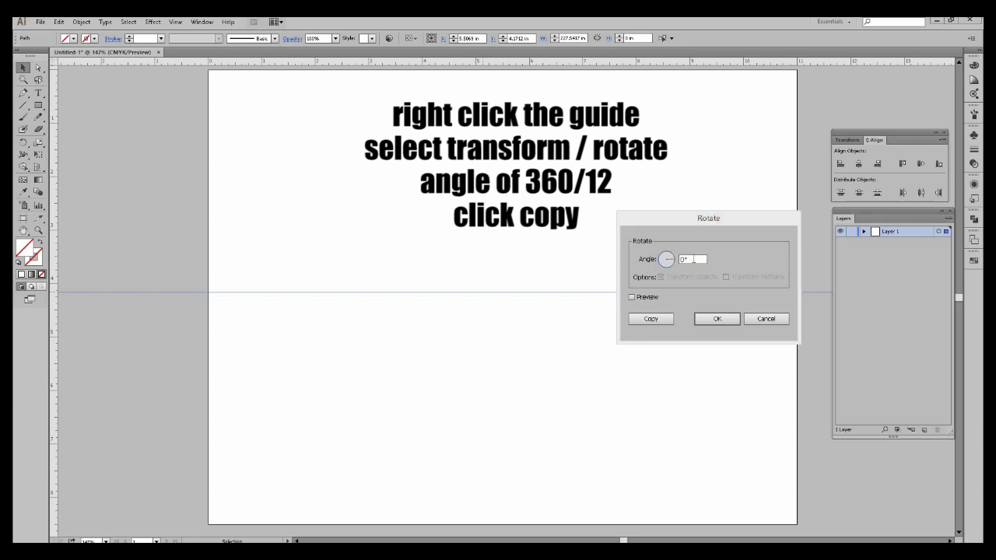
click(692, 259)
click(670, 263)
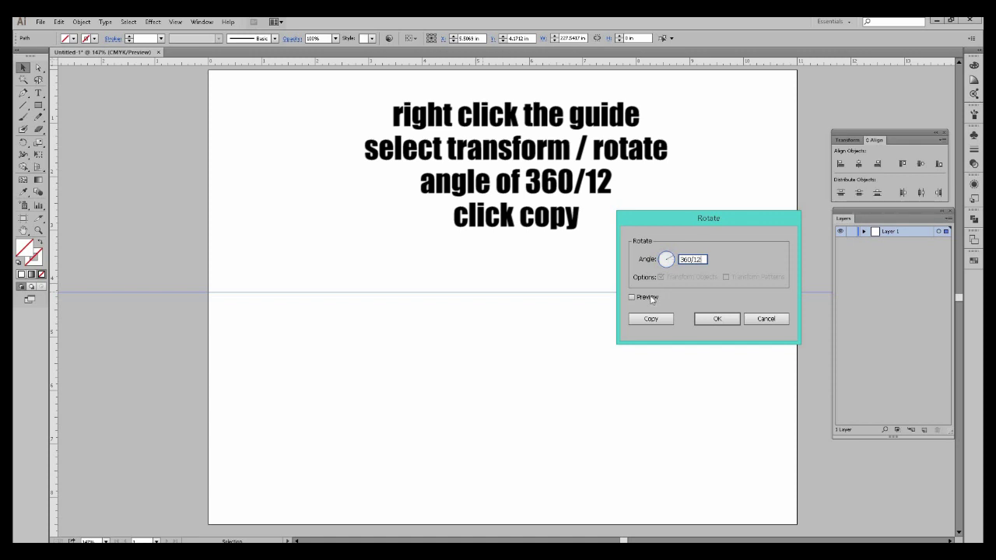
click(646, 319)
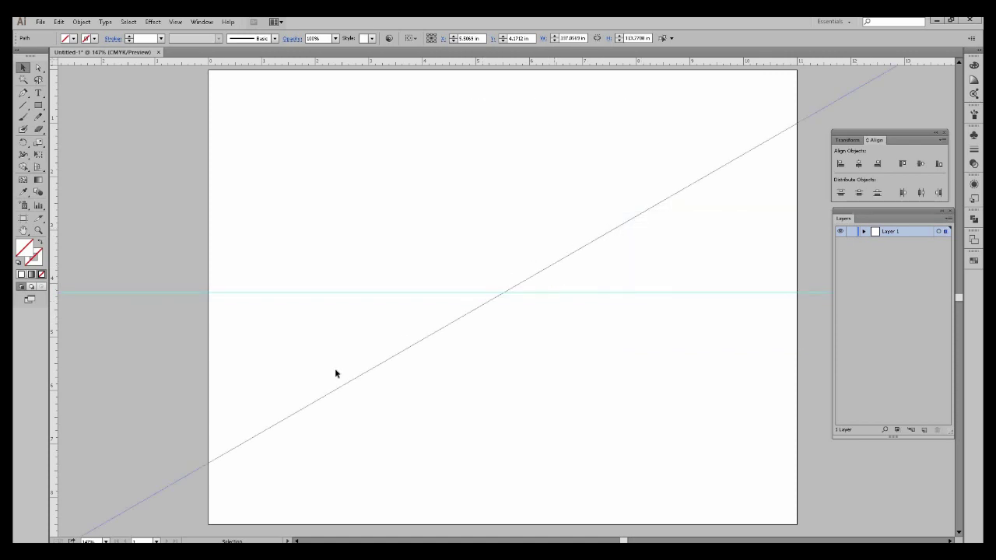
- Repeat the rotated copy of the guide four more times to complete the radial set of six guides
click(596, 243)
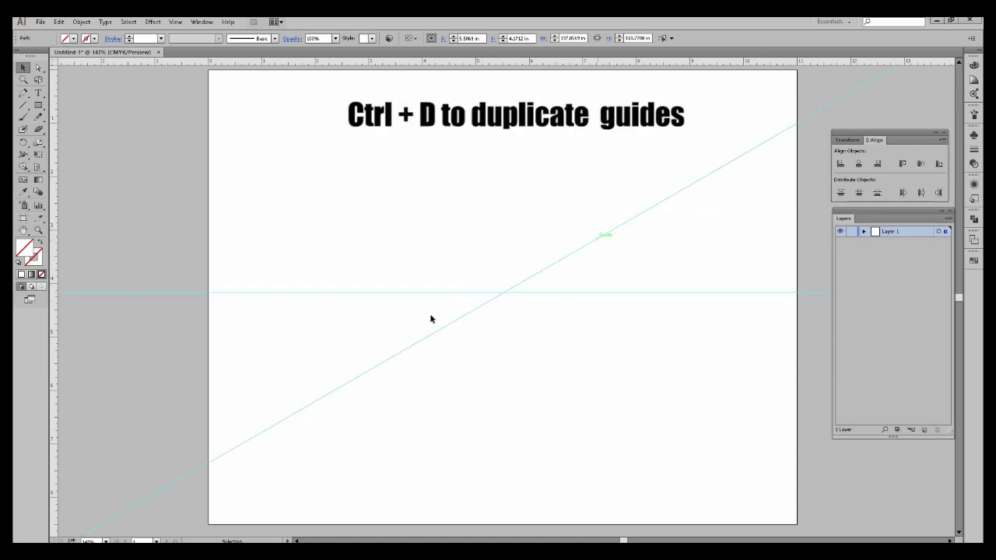
click(675, 193)
drag(451, 400, 314, 355)
key(ctrl+d)
key(ctrl+d)
key(ctrl+d)
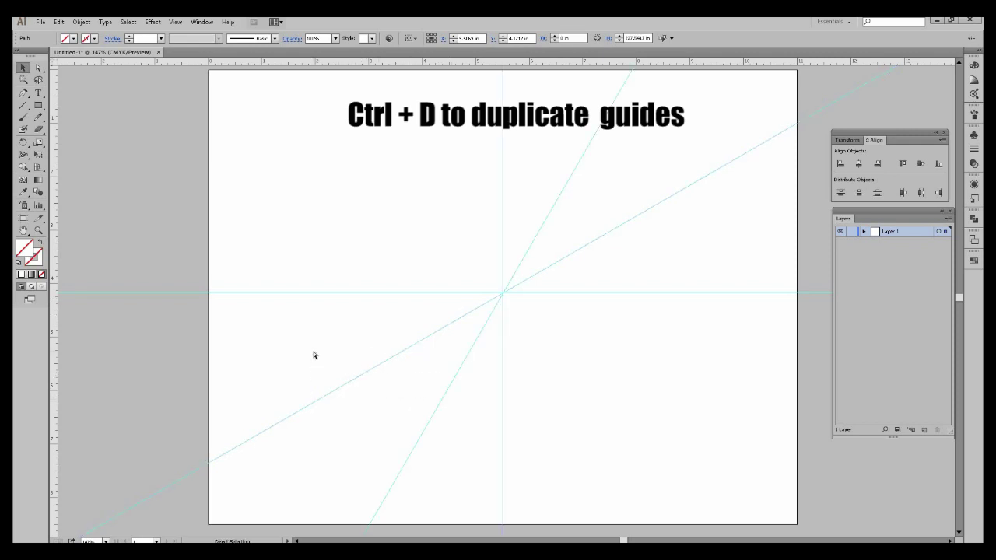
key(ctrl+d)
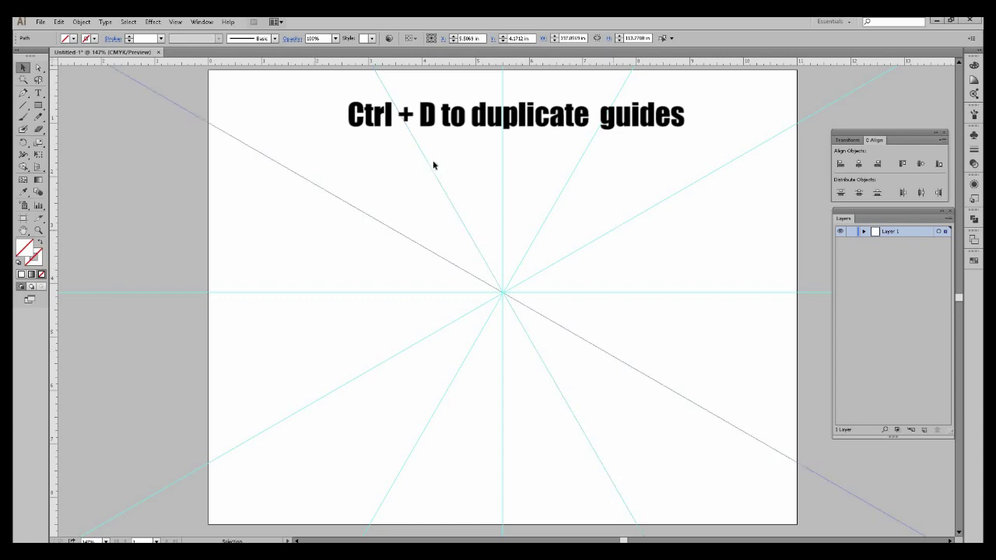
click(326, 327)
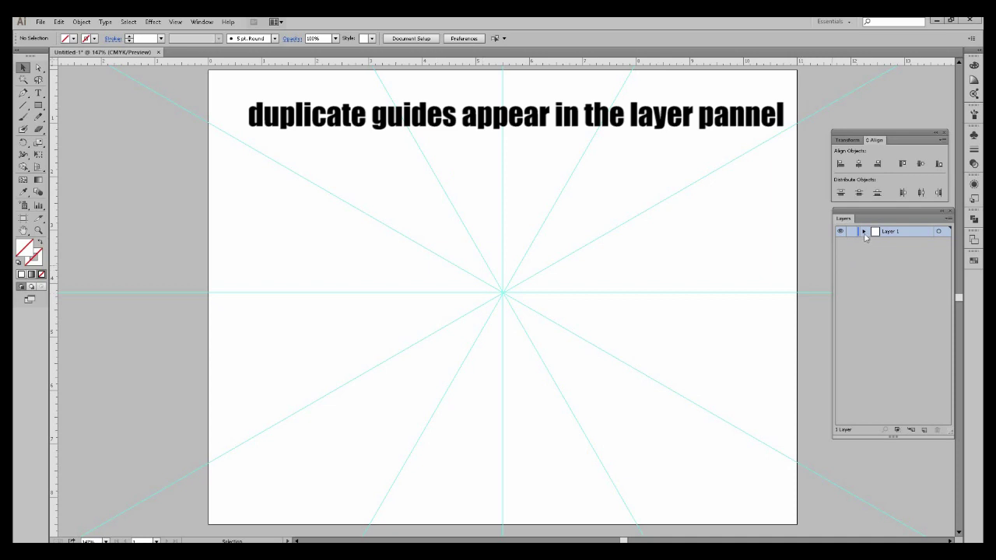
- Expand Layer 1, select all the guides, and align them to their horizontal and vertical centers
click(863, 232)
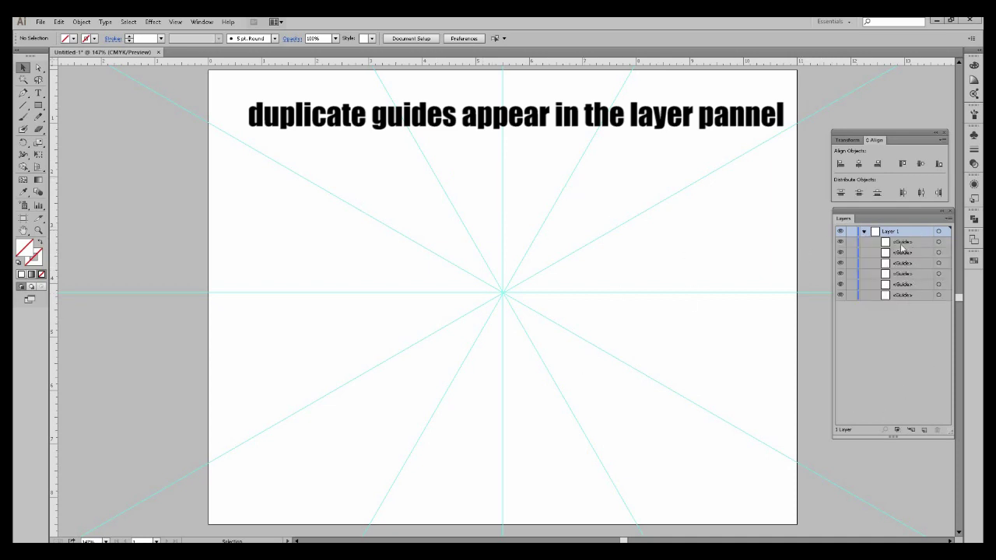
drag(709, 470, 406, 210)
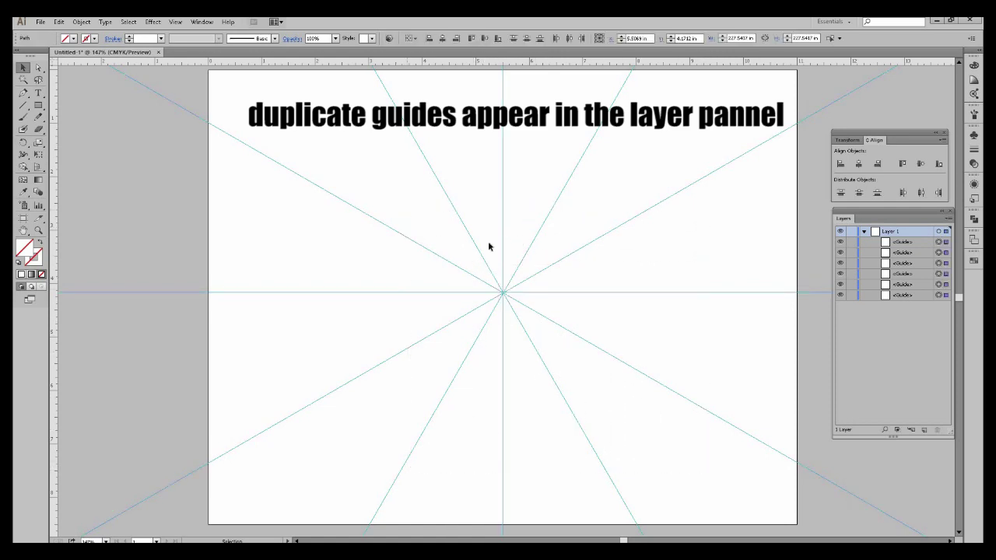
click(441, 39)
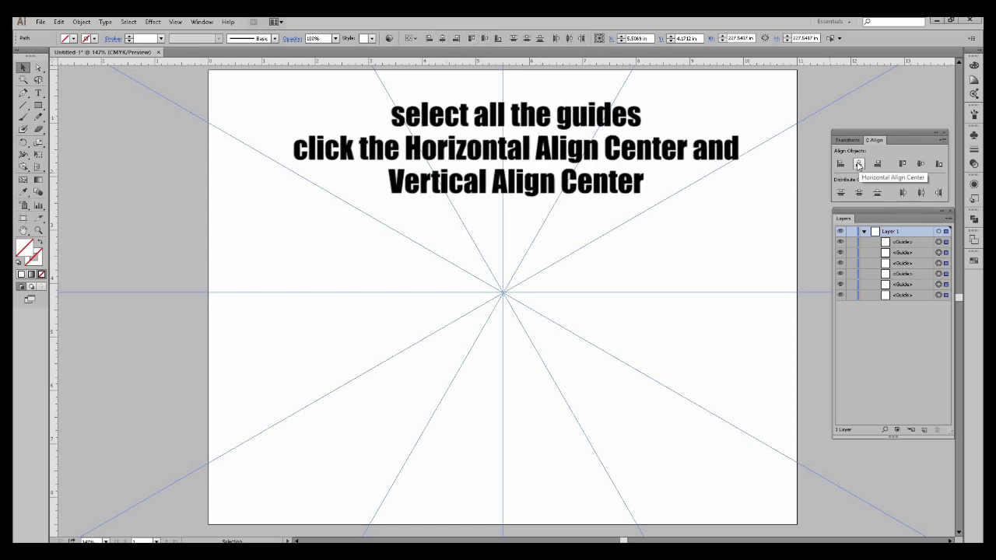
click(920, 164)
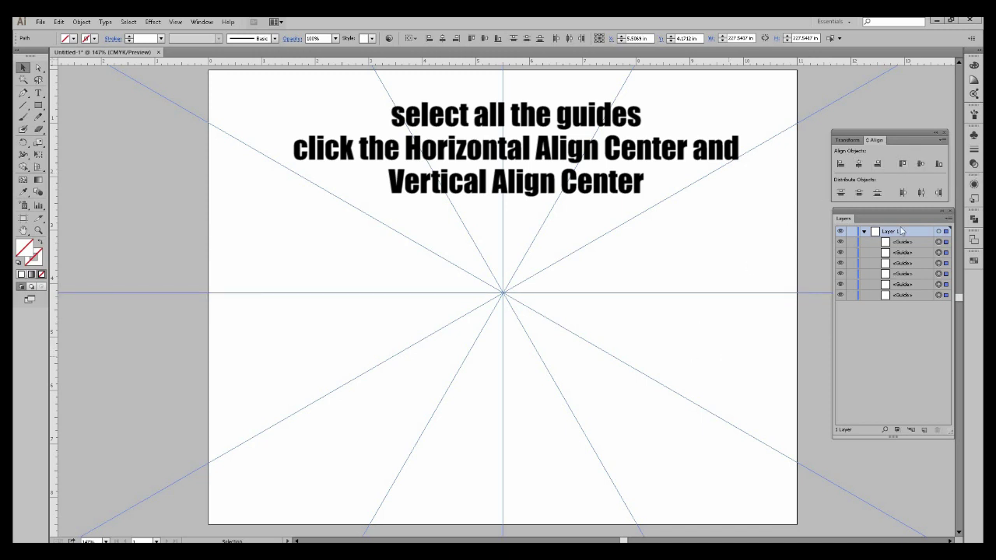
- Collapse and lock Layer 1 with the guides, and create a new layer above it
click(864, 232)
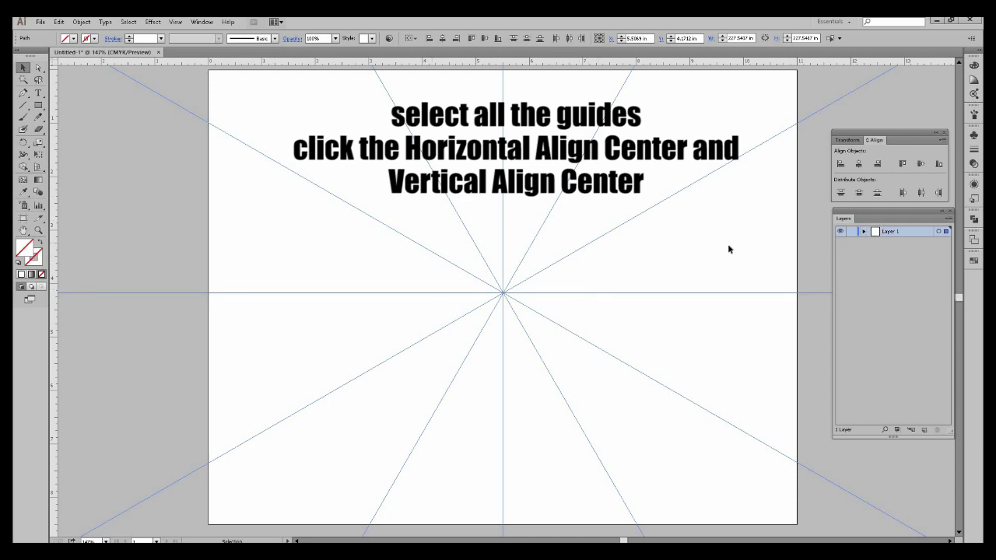
click(851, 233)
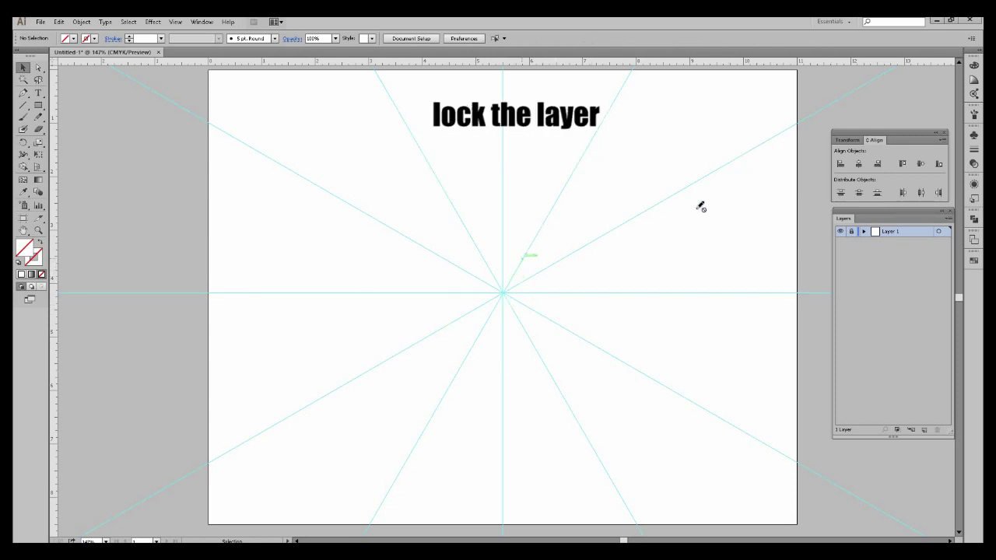
click(923, 430)
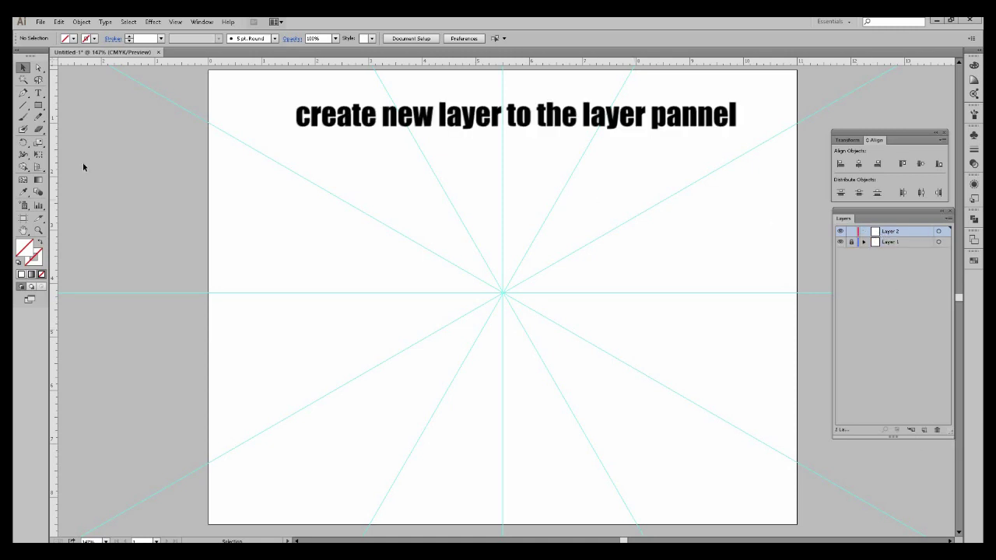
- Draw a circle about 7.28 in wide on Layer 2, centred on the intersection of the radial guides
drag(38, 105, 80, 136)
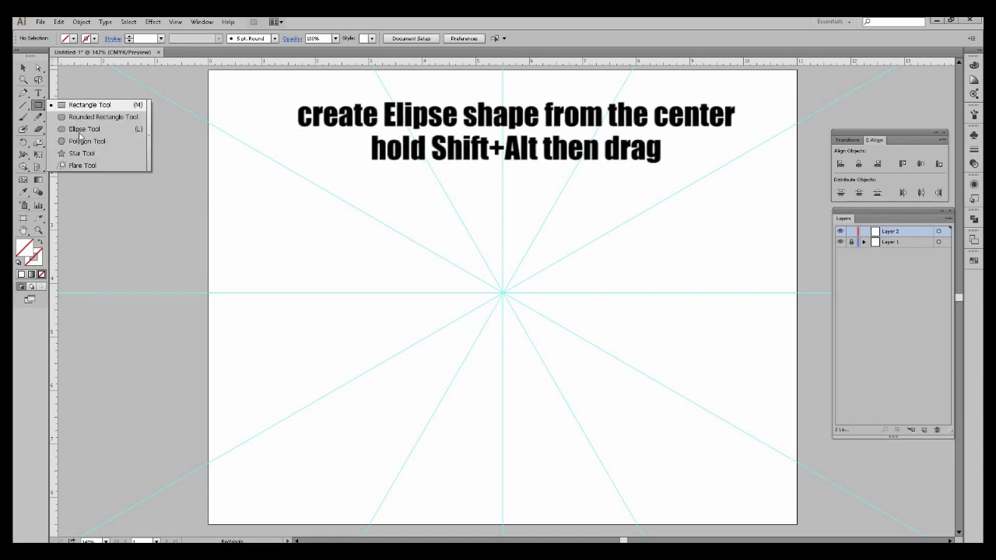
click(80, 132)
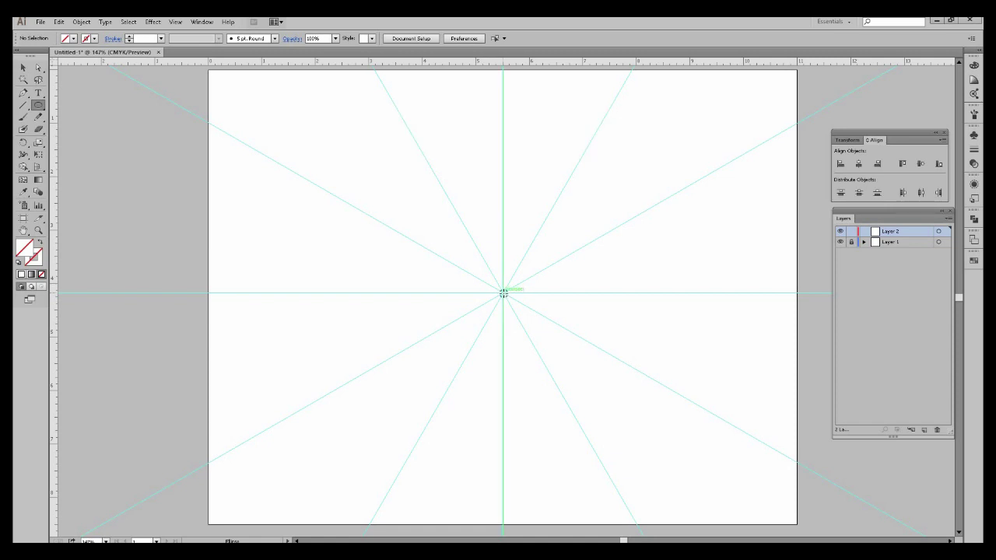
mouse_move(507, 296)
mouse_down()
mouse_move(637, 405)
mouse_move(698, 432)
mouse_up()
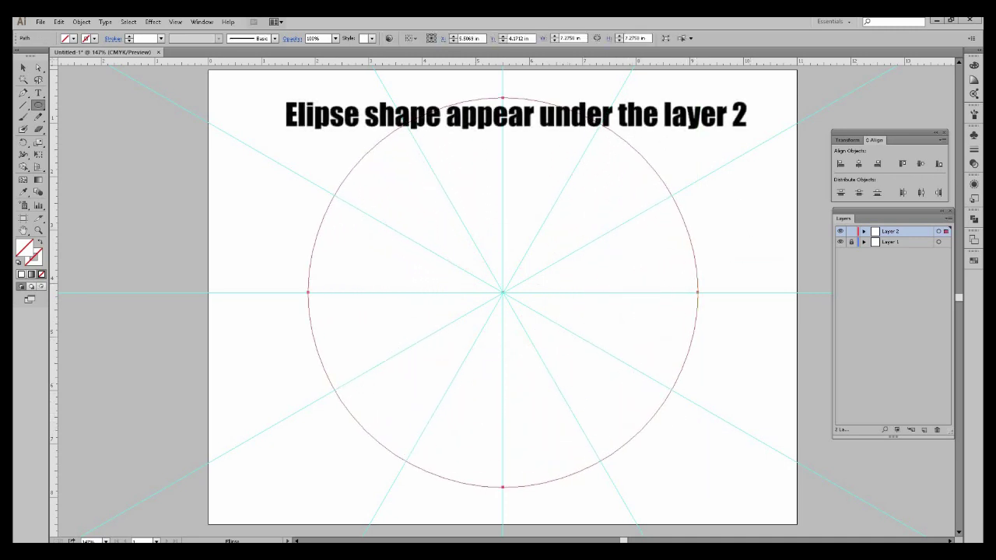
- Expand Layer 2 and align the large circle to its horizontal and vertical centers
click(863, 232)
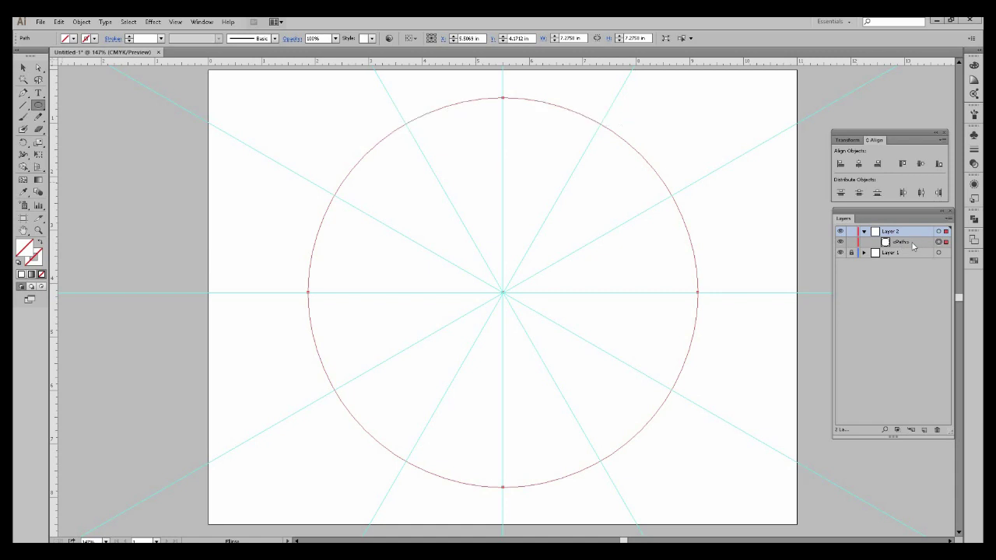
click(859, 168)
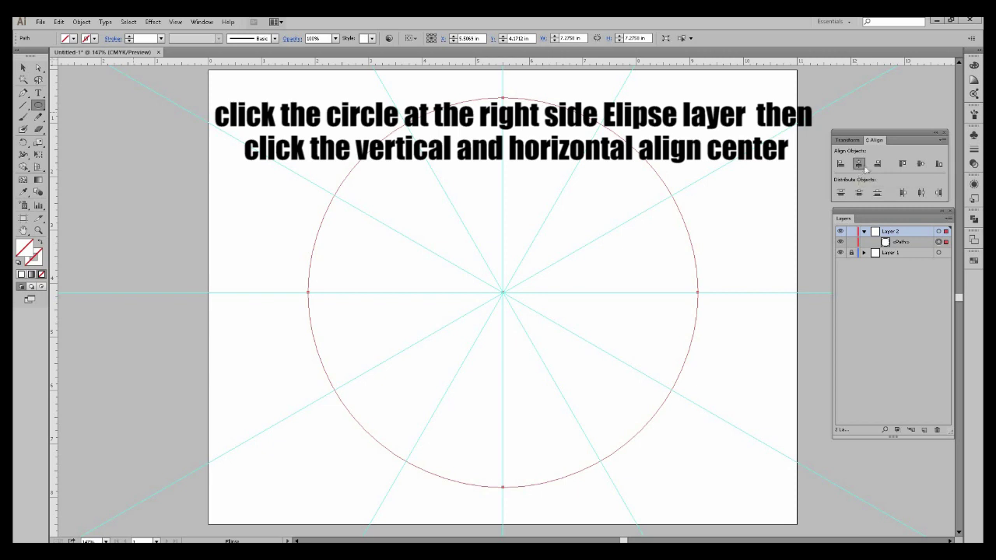
click(921, 166)
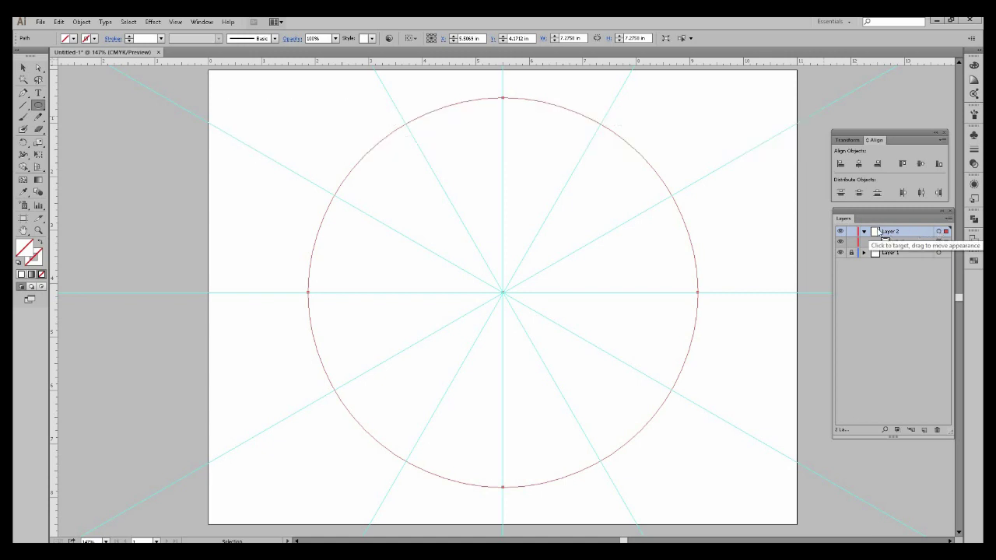
- Target Layer 2 so effects apply to the whole layer, and rename it transform
click(938, 232)
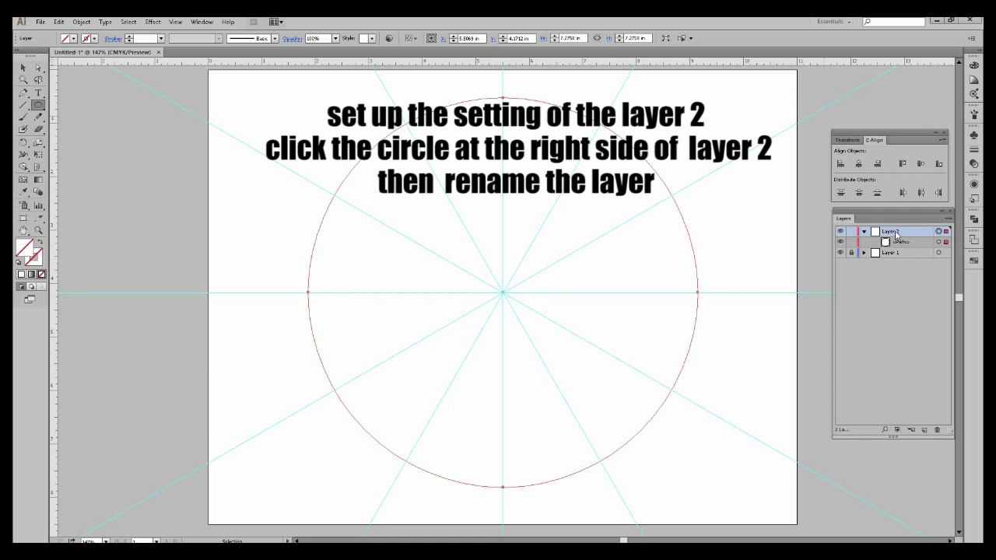
double_click(895, 232)
text(c)
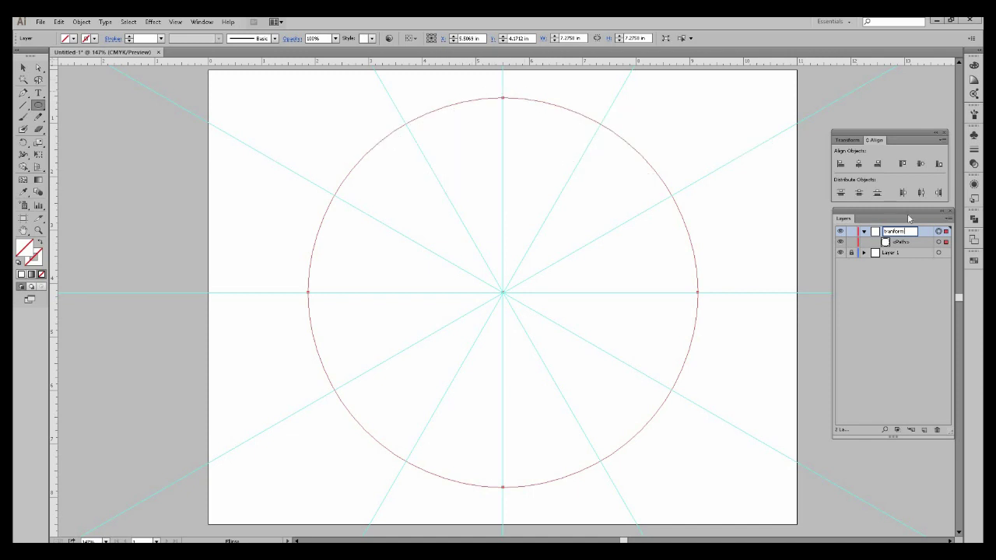
key(Return)
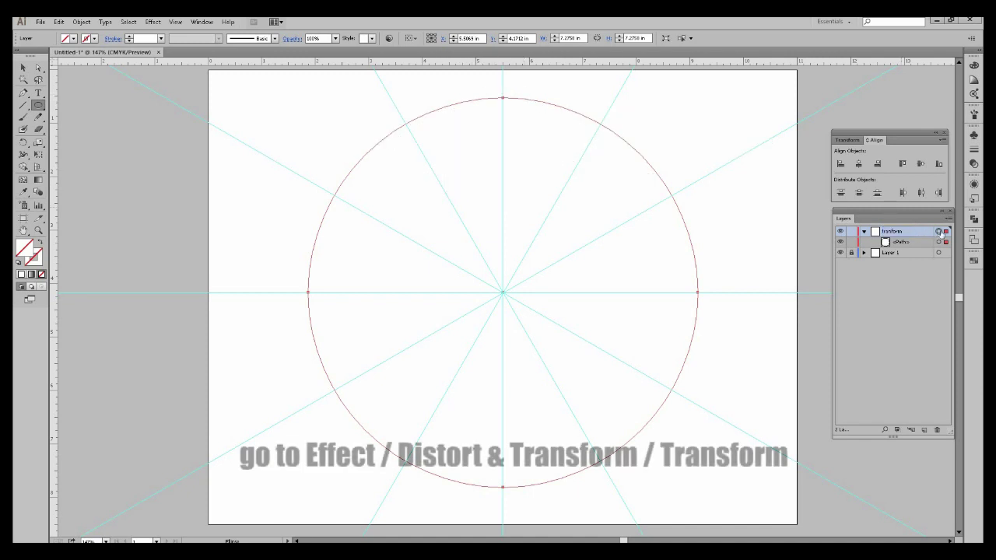
- Apply a Transform effect with an angle of 360/12 and 11 copies to the transform layer, and lock its large circle path
click(153, 22)
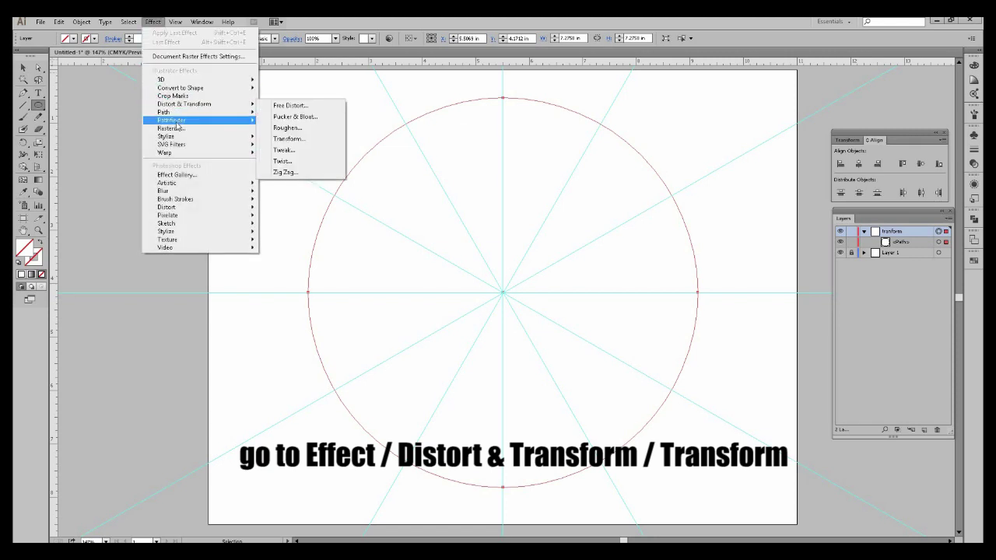
mouse_move(193, 110)
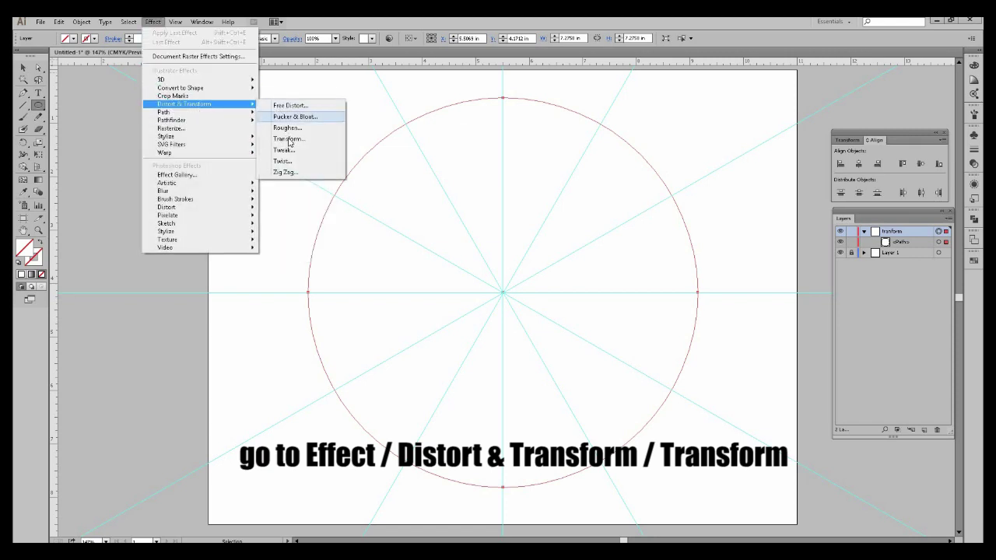
click(289, 140)
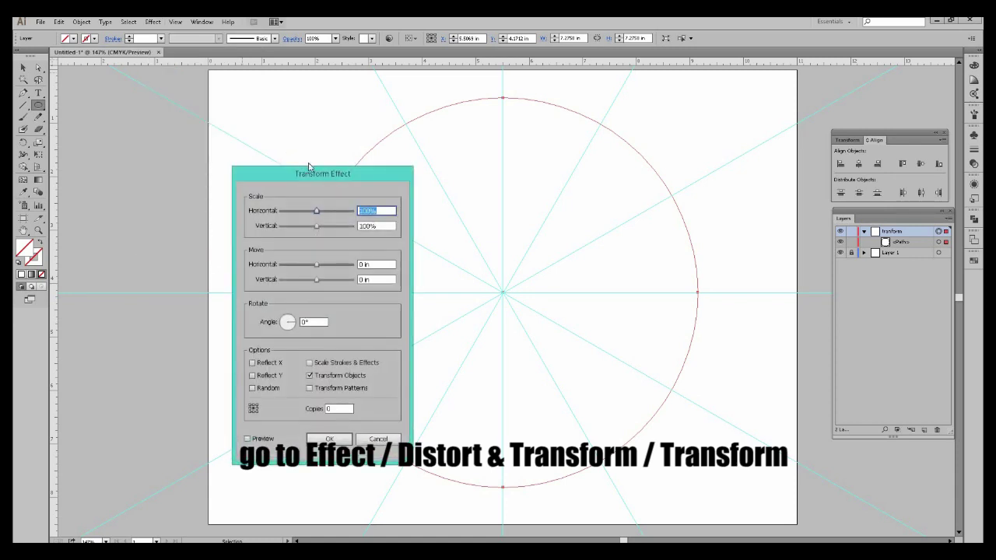
drag(303, 176, 167, 119)
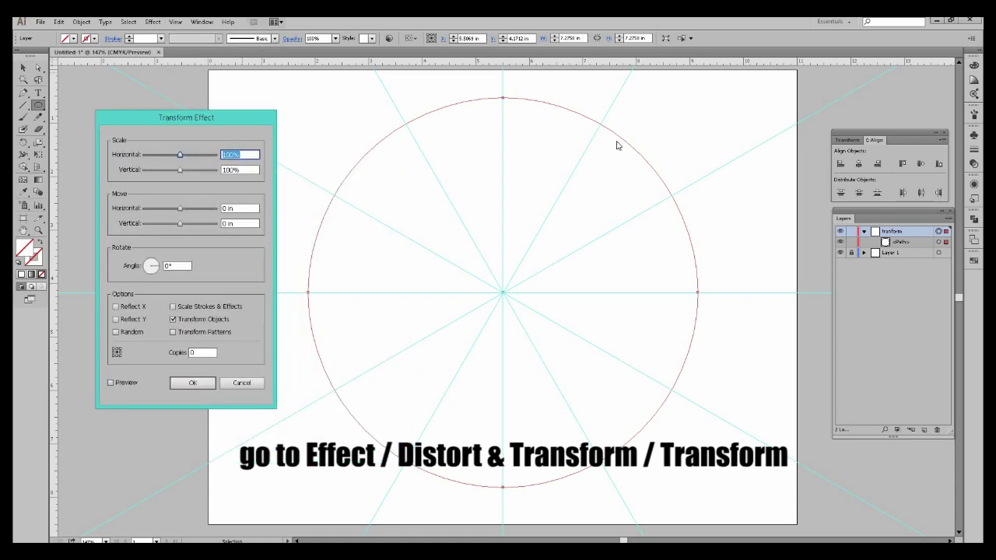
double_click(179, 266)
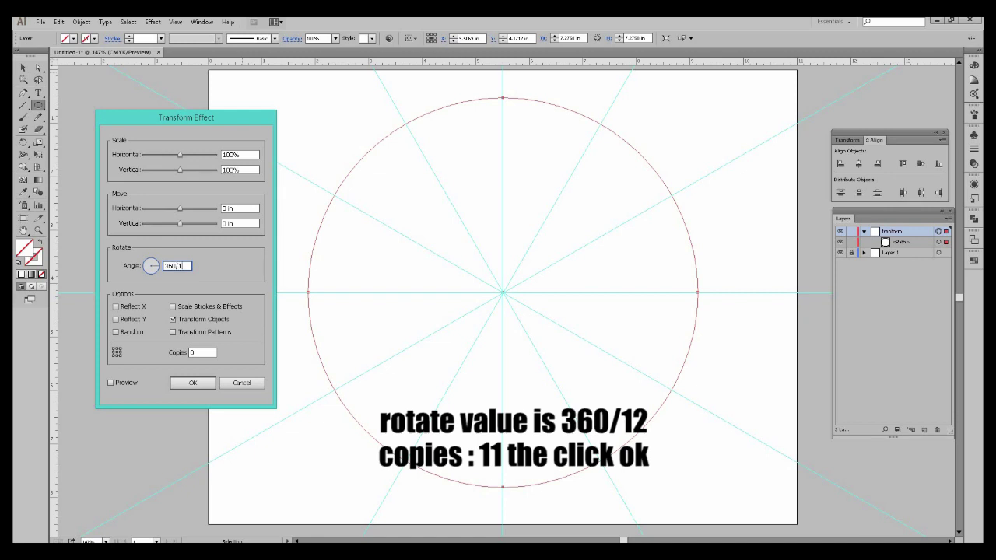
click(194, 352)
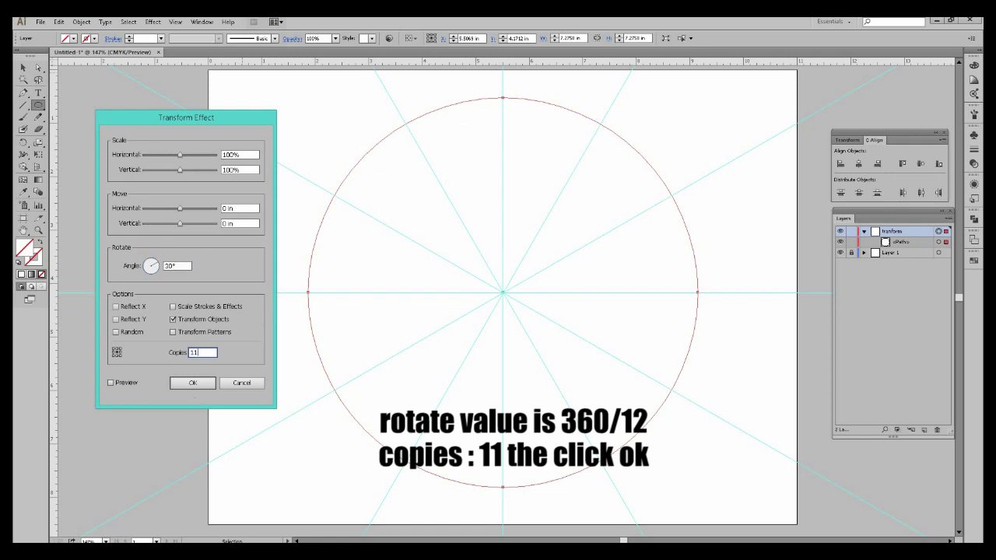
click(195, 383)
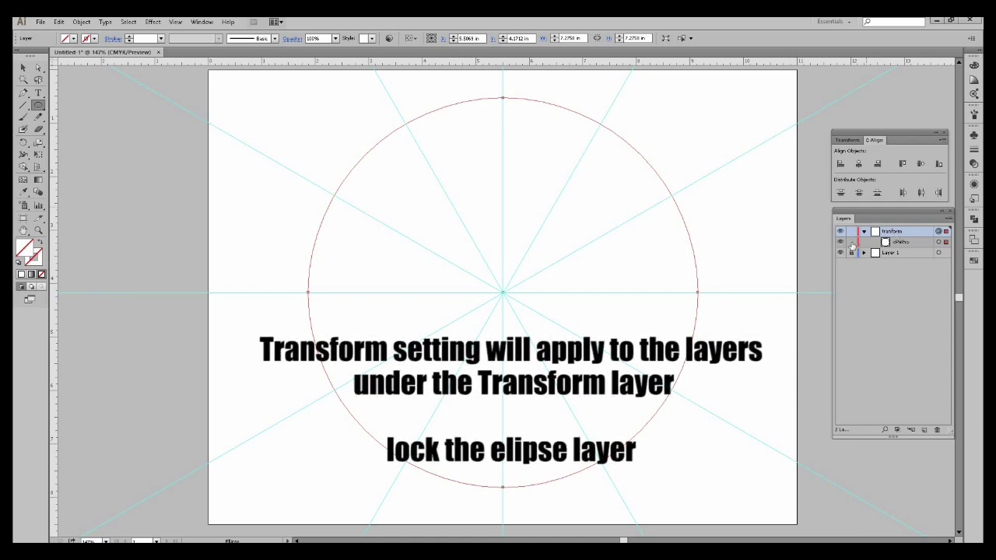
click(851, 242)
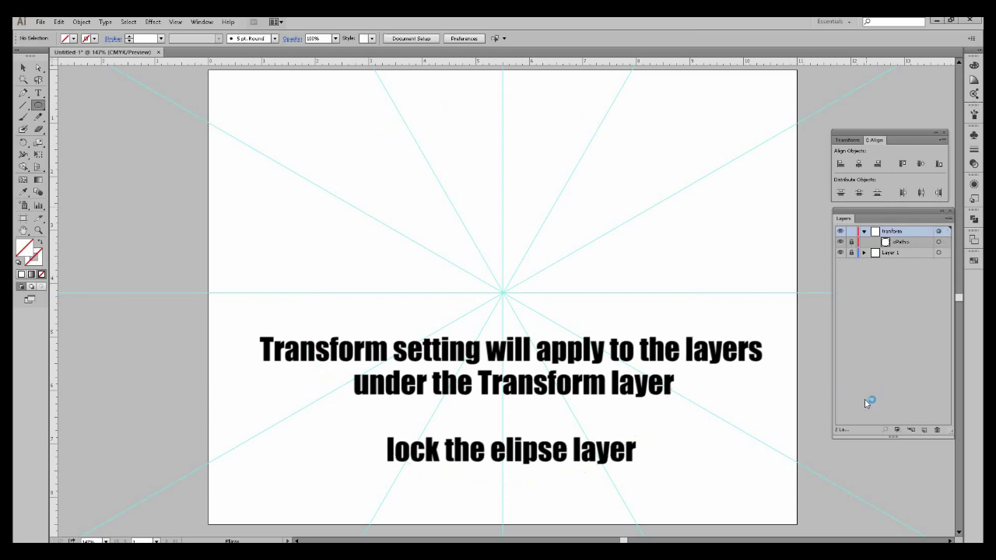
- Draw a black circle about 0.4 in wide on the upper vertical guide and move it toward the centre, to Y about 2.98 in
click(39, 106)
click(77, 129)
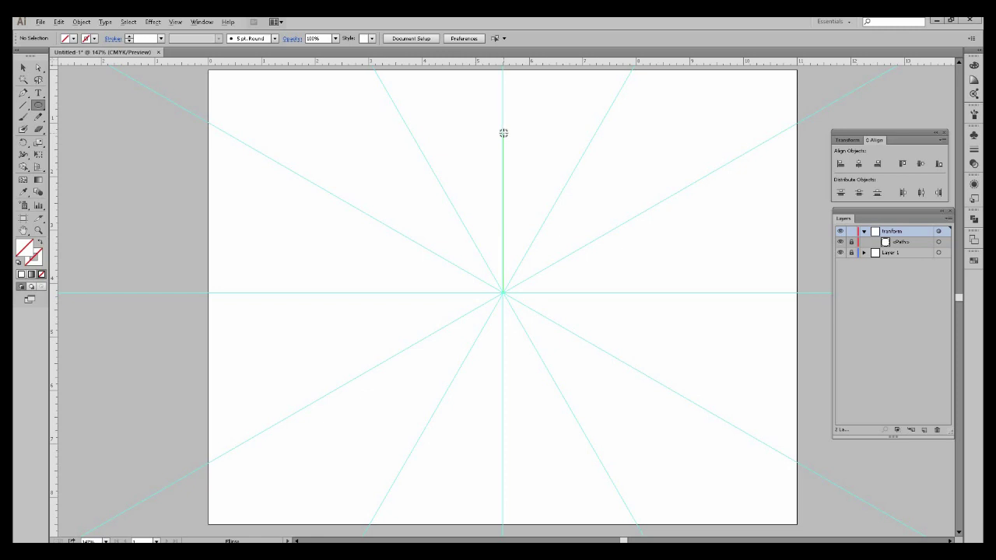
drag(503, 133, 509, 143)
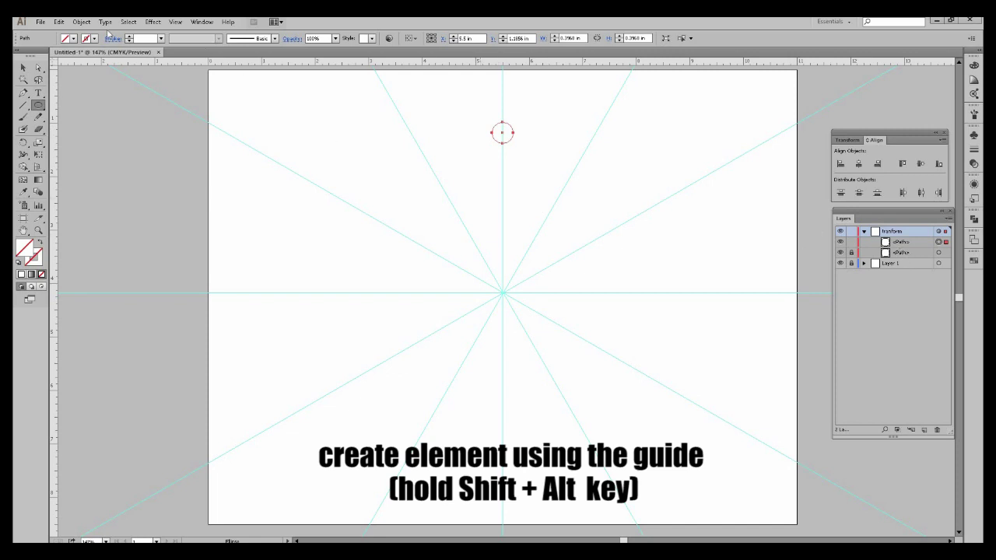
click(74, 38)
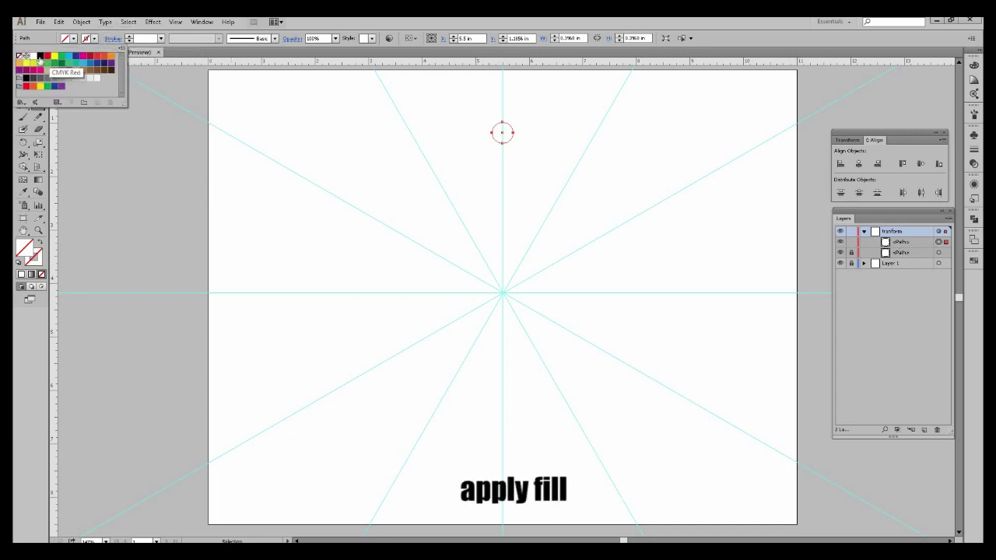
click(40, 56)
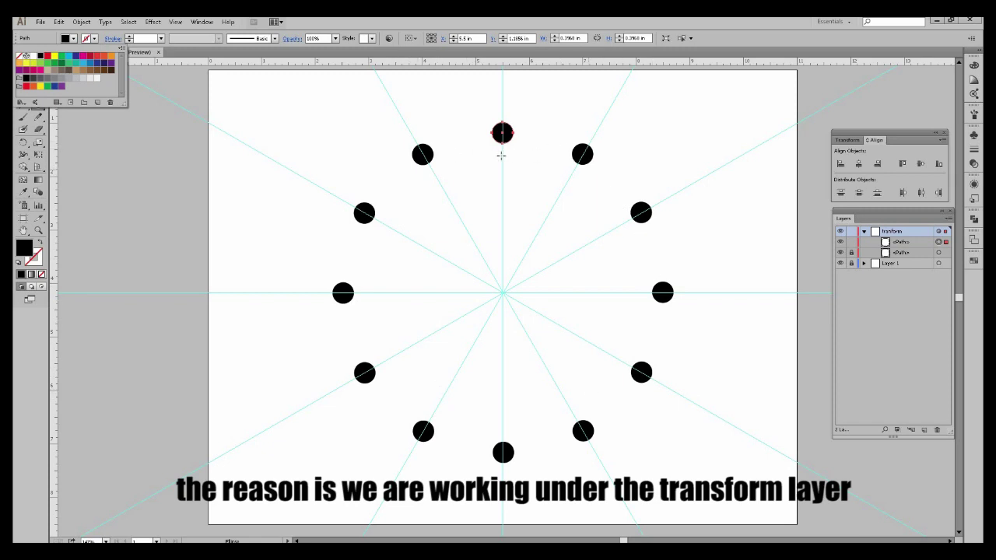
key(Escape)
click(24, 68)
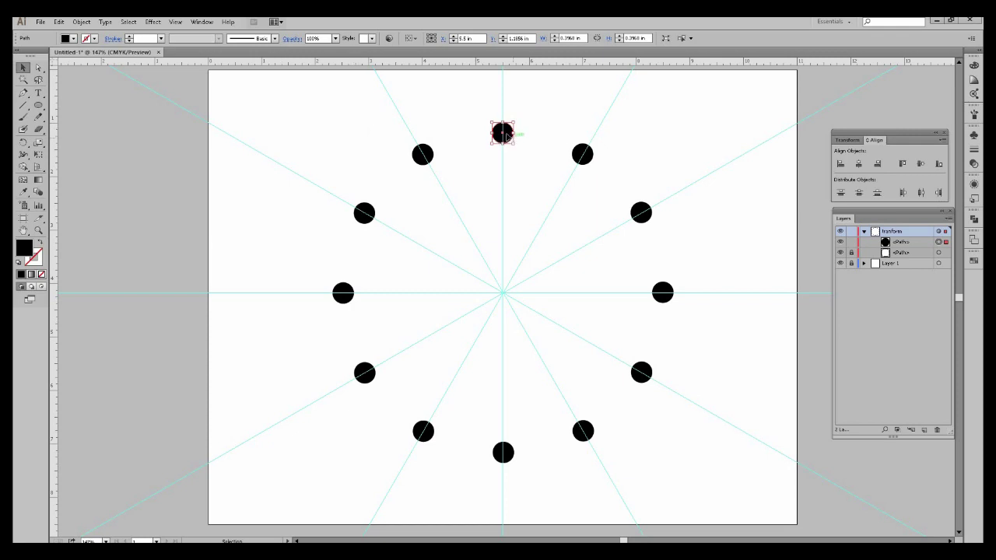
drag(506, 140, 506, 238)
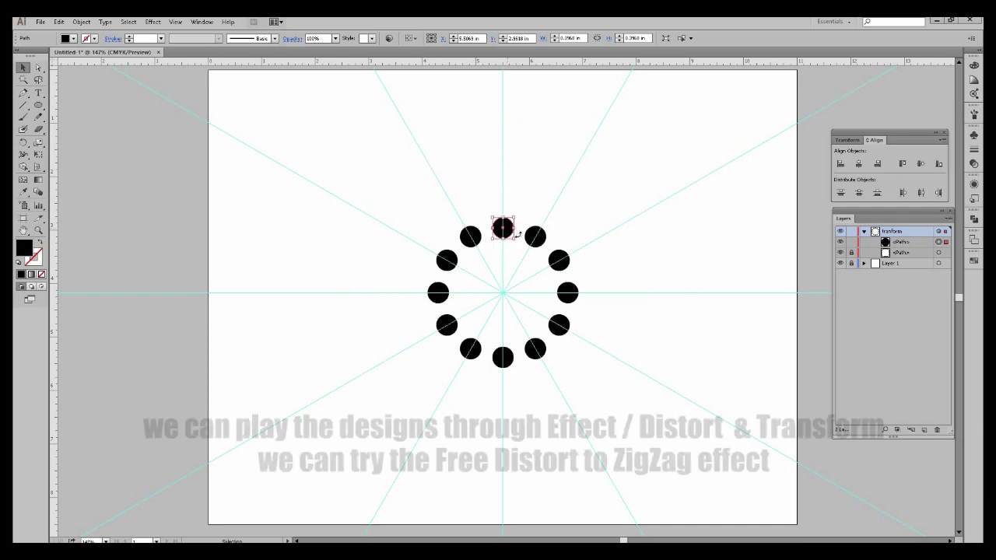
- Pucker the black circle into a four-pointed star with Pucker & Bloat and narrow it to about 0.33 in wide
click(153, 22)
mouse_move(176, 104)
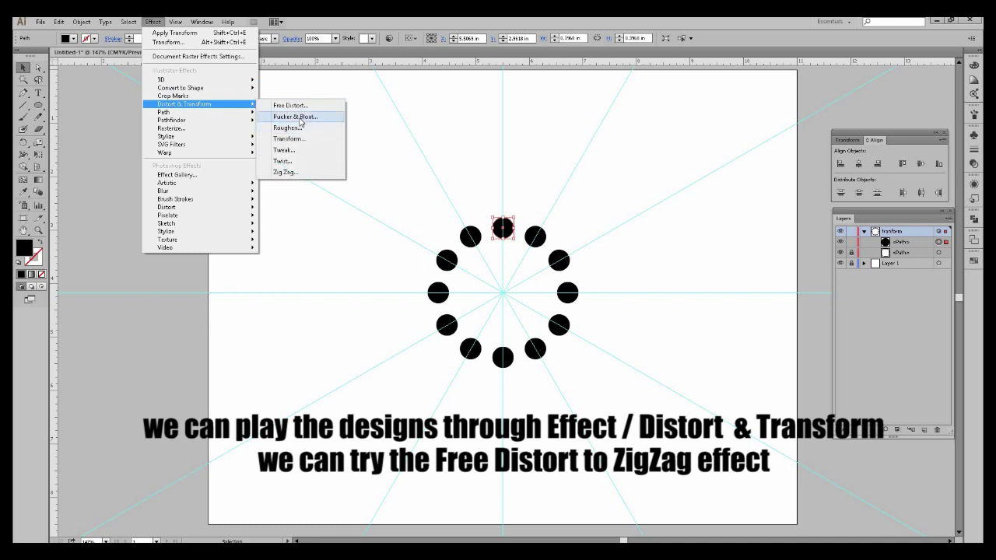
click(301, 117)
drag(459, 242, 667, 231)
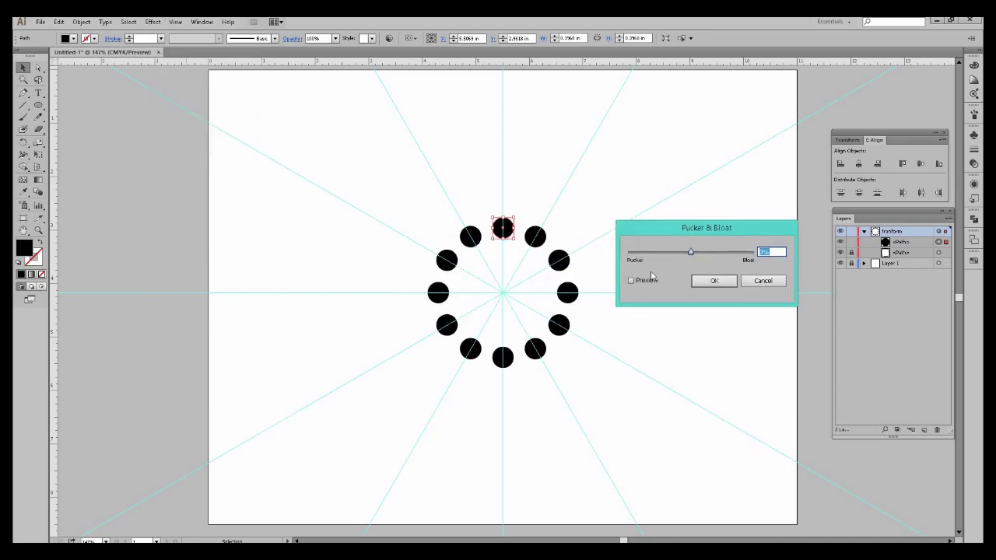
click(632, 281)
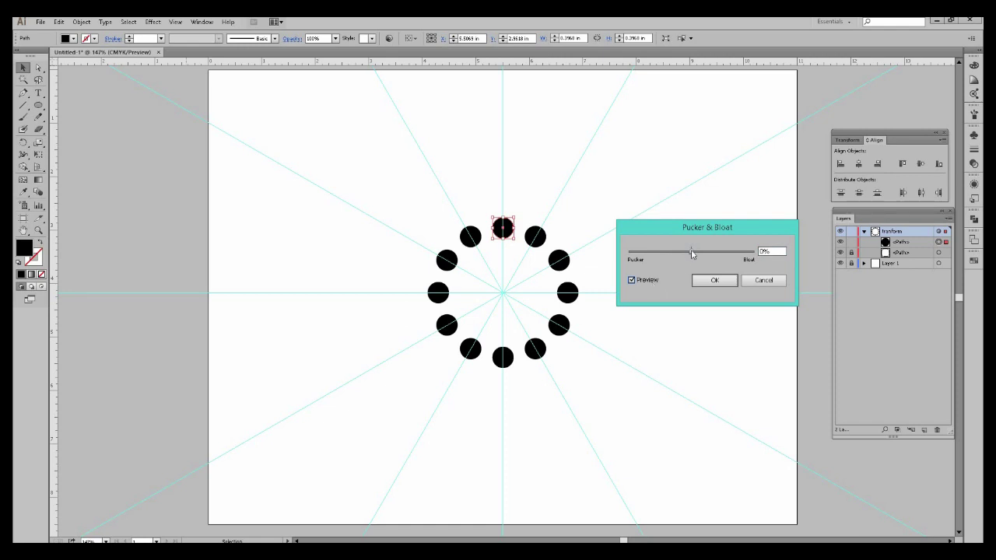
drag(688, 253, 668, 254)
click(712, 282)
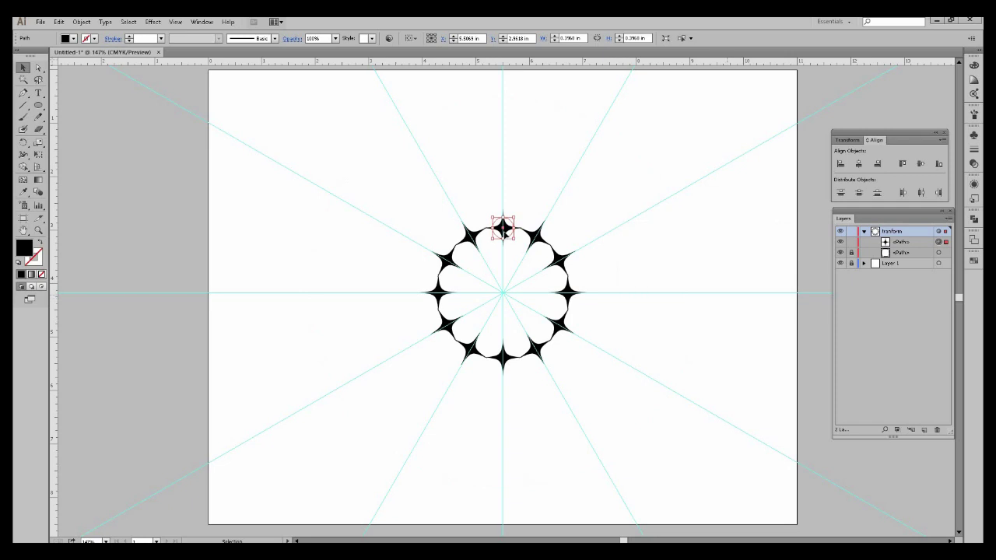
drag(493, 228, 504, 227)
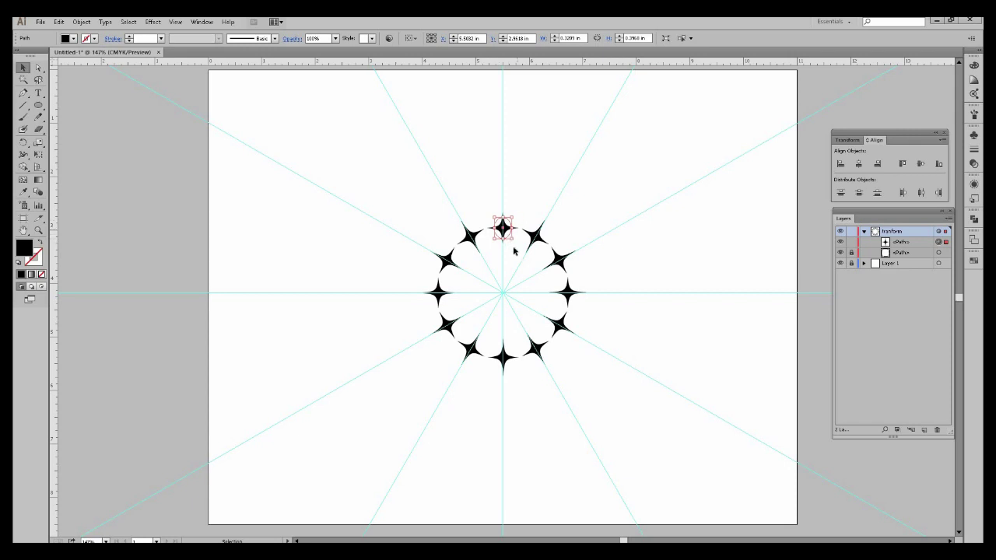
click(545, 379)
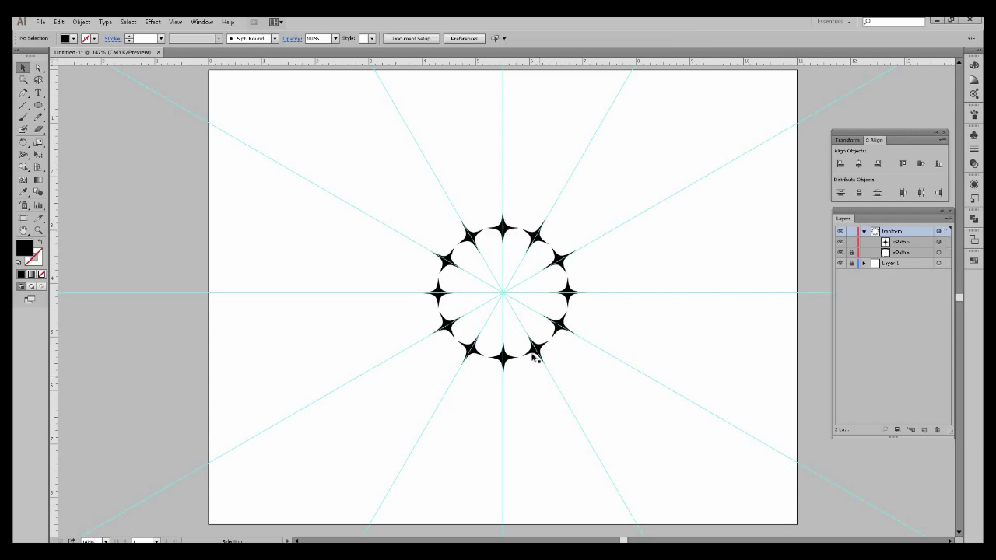
- Draw a red circle about 0.4 in wide on the vertical guide, overlapping the inner side of the top star
drag(38, 106, 76, 128)
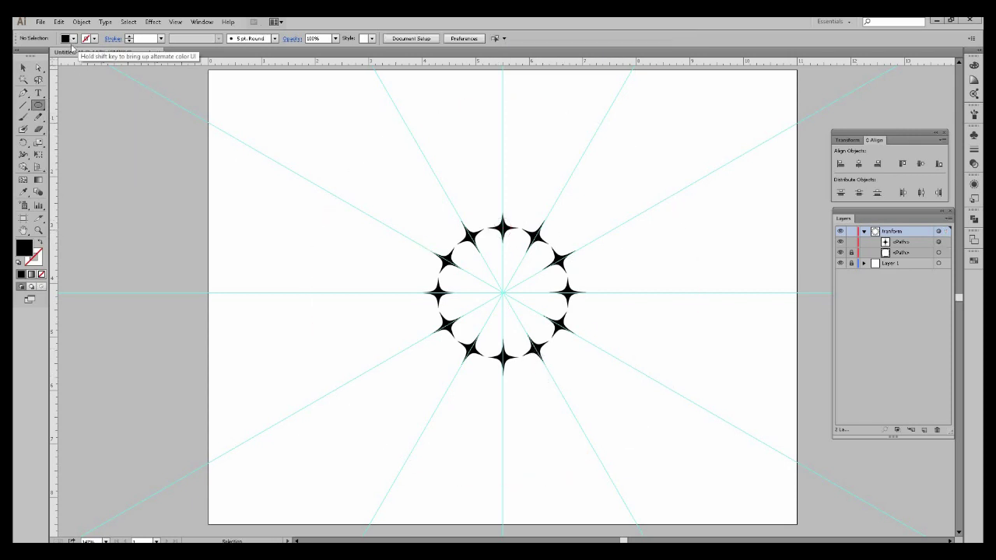
click(73, 38)
click(47, 56)
click(503, 230)
drag(503, 231, 514, 243)
key(Down)
key(Down)
key(Down)
key(Down)
key(Down)
key(Down)
key(Down)
key(Down)
key(Down)
key(Down)
key(Down)
key(Down)
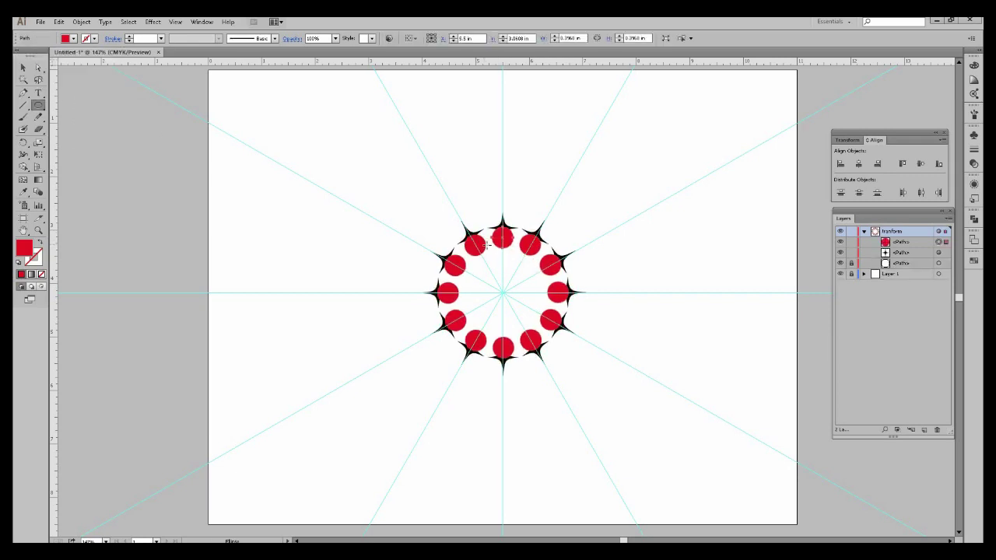
- Shrink the red circle to about 0.27 in wide and place it inside the ring, between two neighbouring stars
click(24, 68)
drag(514, 231, 524, 288)
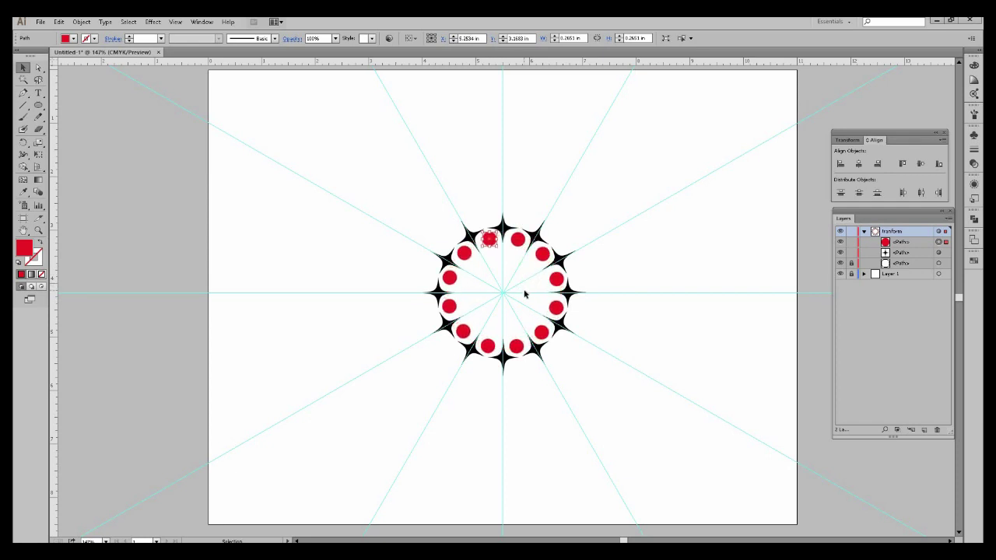
click(111, 343)
- Draw a narrow red ellipse about 0.33 in wide on the vertical guide above the top star, and convert its upper anchor to a sharp point
drag(39, 105, 74, 129)
drag(500, 173, 512, 198)
key(v)
drag(26, 93, 70, 129)
click(503, 153)
- Shift the red ellipse's two side anchor points down to shape a notched arrowhead petal
click(38, 68)
click(494, 175)
shift+click(511, 175)
key(Down)
key(Down)
key(Down)
key(Down)
key(Down)
key(Down)
key(Down)
key(Down)
key(Down)
key(Down)
key(Down)
key(Down)
key(Down)
key(Down)
key(Down)
key(Down)
key(Down)
key(Down)
key(Down)
key(Down)
key(Up)
key(Up)
key(Up)
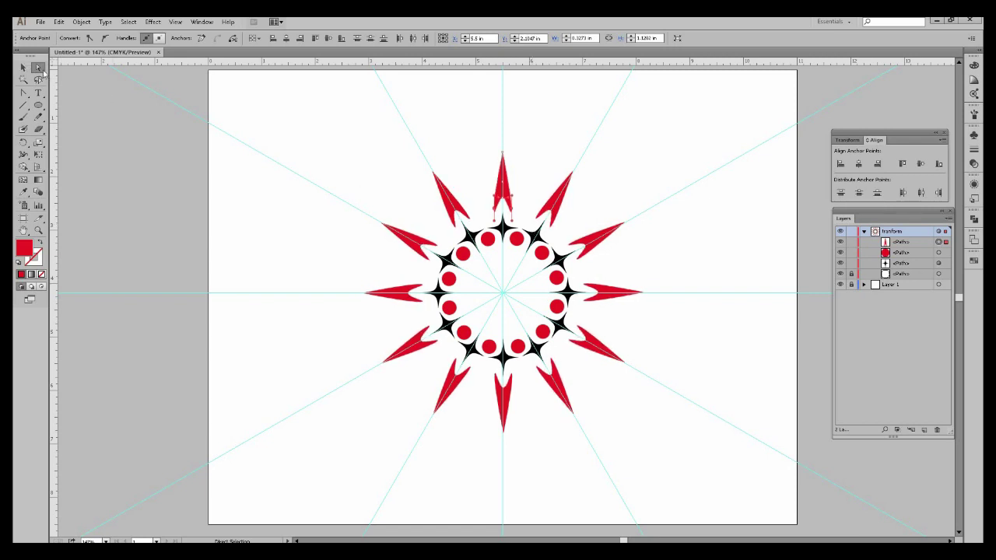
- Lower the petal's tip anchor point to Y about 2.06 in to shorten the shape
click(502, 152)
key(Down)
key(Down)
key(Down)
key(Down)
key(Down)
key(Down)
key(Down)
key(Down)
key(Down)
key(Down)
key(Down)
key(Down)
key(Down)
key(Down)
key(Down)
key(Down)
key(Down)
key(Down)
key(Down)
key(Down)
- Move the whole red petal down the vertical guide until it wraps the top star, at Y about 2.64 in
key(v)
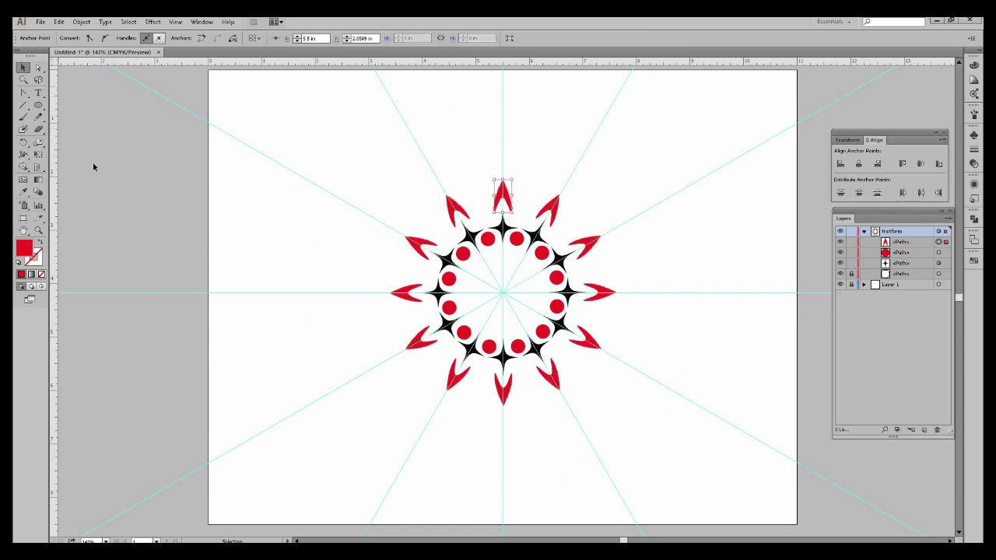
click(502, 193)
key(Down)
key(Down)
key(Down)
key(Down)
key(Down)
key(Down)
key(Down)
key(Down)
key(Down)
key(Down)
key(Down)
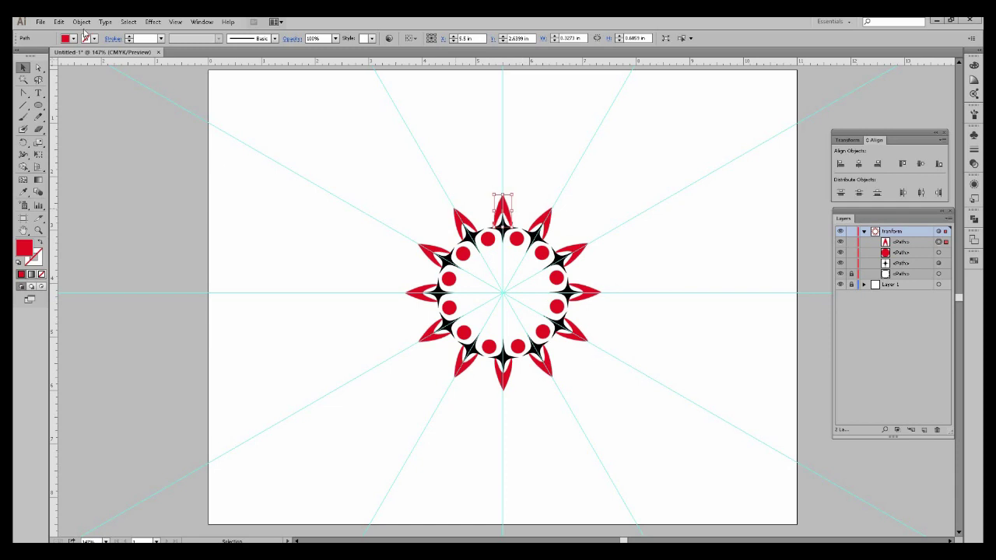
- Recolour the red arrowhead petal above the top star with a solid black fill
click(337, 179)
click(506, 210)
click(71, 38)
click(41, 56)
click(146, 200)
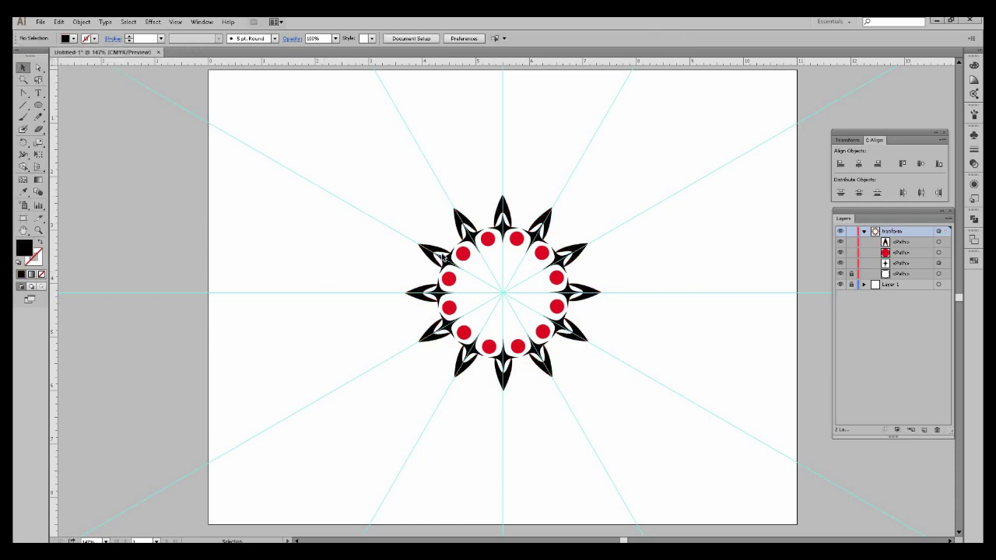
- Draw a small black square and place it in the gap between two black petals beside the vertical guide
mouse_move(38, 105)
mouse_down()
mouse_move(76, 145)
mouse_move(87, 105)
mouse_up()
mouse_move(494, 161)
mouse_down()
mouse_move(521, 178)
mouse_move(505, 208)
mouse_move(486, 210)
mouse_move(488, 194)
mouse_move(477, 189)
mouse_up()
click(24, 68)
click(371, 338)
click(483, 214)
click(83, 206)
drag(38, 105, 82, 129)
drag(438, 231, 602, 396)
key(ctrl+z)
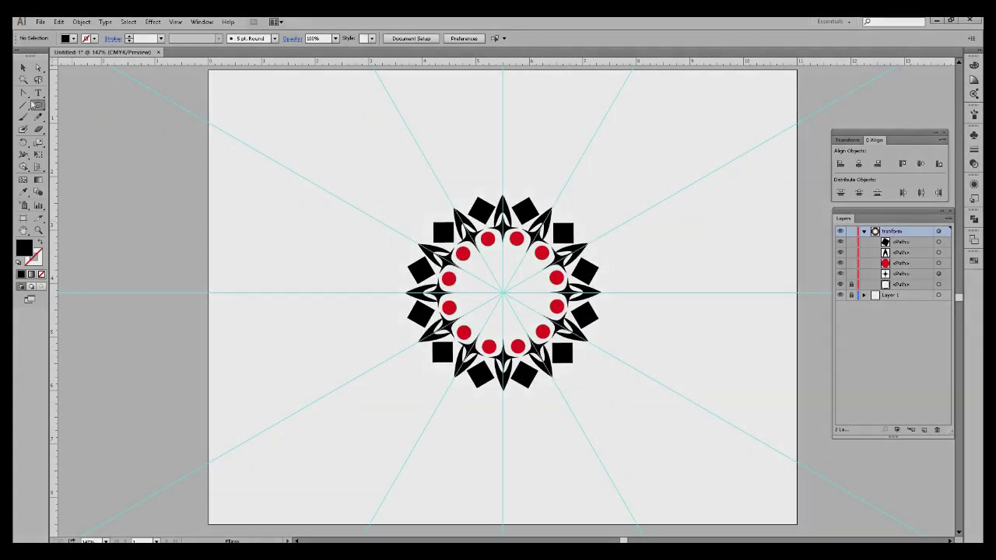
- Draw a narrow rectangle close to the vertical guide above the mandala's centre
drag(38, 105, 77, 105)
drag(492, 195, 506, 245)
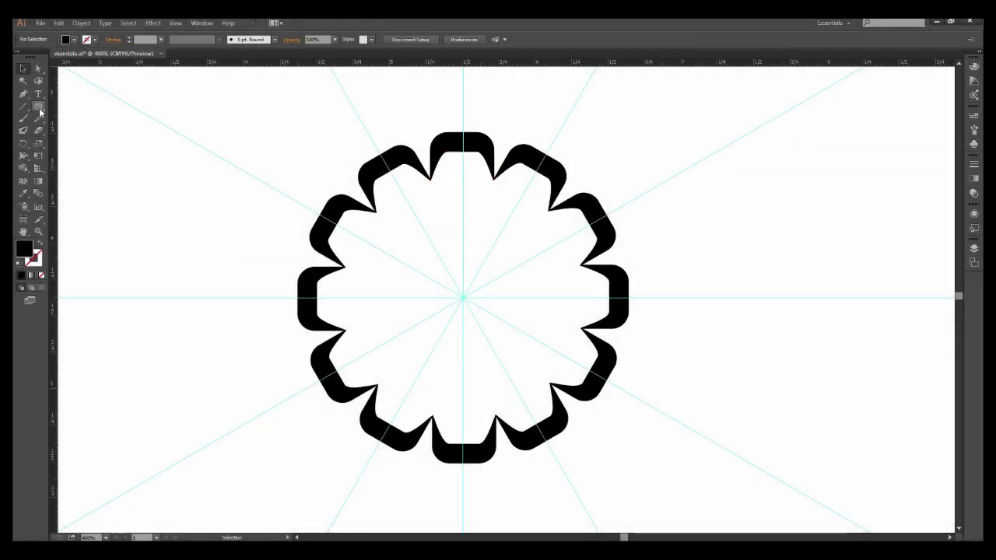
- Draw a flat ellipse on the vertical guide and nudge it up inside the top notched black block
click(38, 107)
click(78, 129)
mouse_move(446, 188)
mouse_down()
mouse_move(476, 165)
mouse_move(483, 180)
mouse_up()
key(Up)
key(Up)
key(Up)
- Give the flat ellipse no fill and a 1 pt black stroke, and deselect it
click(22, 69)
click(94, 40)
click(25, 58)
click(130, 42)
click(470, 336)
scroll(470, 336, down, 1)
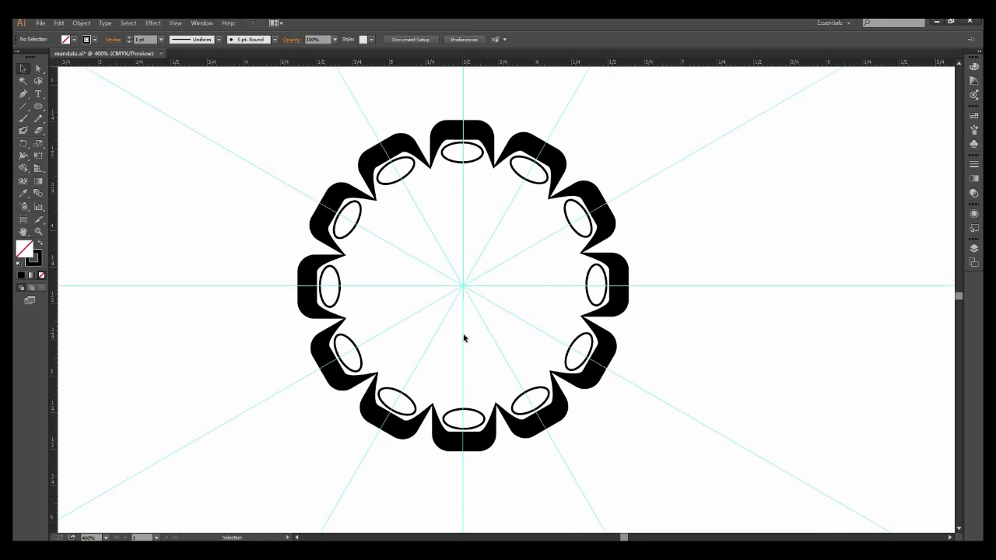
- Draw an unfilled square about 0.33 in wide centred on the vertical guide above the top black block
scroll(462, 197, up, 6)
drag(38, 107, 77, 106)
drag(463, 154, 489, 178)
key(v)
- Apply a Pucker & Bloat effect to the outlined square, puckering its sides inward
click(152, 22)
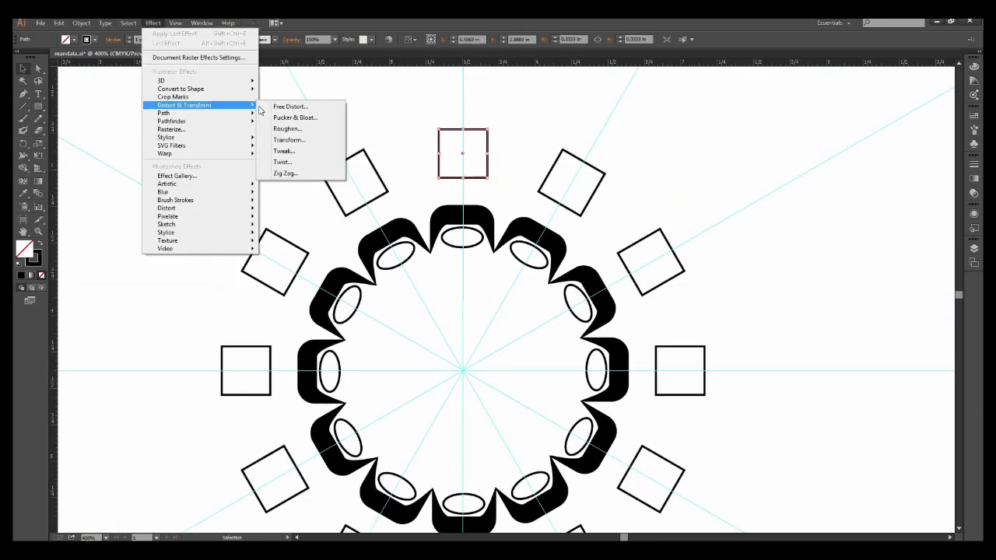
click(288, 113)
drag(483, 267, 455, 266)
click(499, 296)
- Nudge the puckered square down the vertical guide until it sits just above the top black block
key(Down)
key(Down)
key(Down)
key(Down)
key(Down)
key(Down)
key(Down)
key(Down)
key(Down)
key(Down)
key(Up)
key(Up)
key(Up)
click(376, 275)
drag(376, 275, 349, 274)
- Draw a small square on the vertical guide above the puckered shape, with a black fill and no stroke
drag(38, 106, 78, 107)
mouse_move(436, 108)
mouse_down()
mouse_move(455, 126)
mouse_move(467, 110)
mouse_up()
click(74, 39)
click(44, 57)
click(95, 39)
click(18, 57)
- Nudge the black square down to the puckered shape and rotate it into a diamond
key(v)
key(Down)
key(Down)
key(Down)
key(Down)
key(Down)
key(Down)
key(Down)
key(Down)
click(484, 169)
mouse_move(483, 169)
mouse_down()
mouse_move(522, 166)
mouse_move(526, 155)
mouse_up()
- Draw a small black circle near the diamond and nudge it left and down into the gap between two puckered shapes
drag(38, 106, 78, 131)
drag(475, 142, 486, 161)
key(Left)
key(Left)
key(Left)
key(Left)
key(Left)
key(Left)
key(Left)
key(Left)
key(Left)
key(Left)
key(Left)
key(Left)
key(Left)
key(Left)
key(Left)
key(Left)
key(Left)
key(Left)
key(Left)
key(Left)
key(Down)
key(Down)
key(Down)
key(Down)
key(Right)
key(Right)
key(v)
click(555, 362)
mouse_move(555, 362)
mouse_down()
mouse_move(557, 286)
mouse_move(468, 290)
mouse_up()
- Draw a black circle about 1.26 in wide on the vertical guide above the motif and subtract an overlapping ellipse to leave a crescent
key(ctrl+minus)
key(ctrl+minus)
key(ctrl+minus)
drag(38, 107, 78, 127)
drag(424, 165, 458, 199)
drag(38, 106, 78, 126)
drag(461, 201, 459, 208)
key(v)
click(202, 23)
click(233, 338)
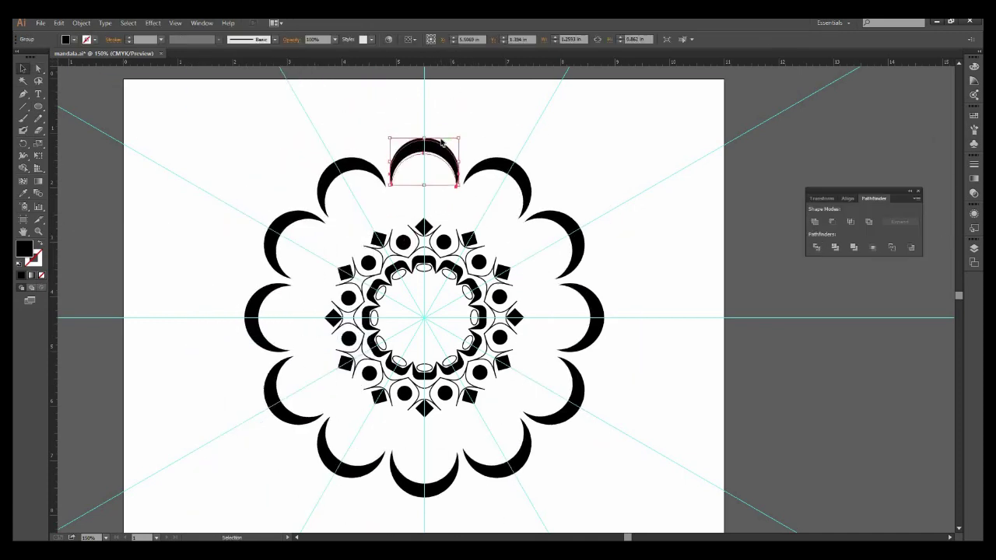
- Move the crescent down the vertical guide and shrink it to cap the top diamond
drag(423, 156, 424, 206)
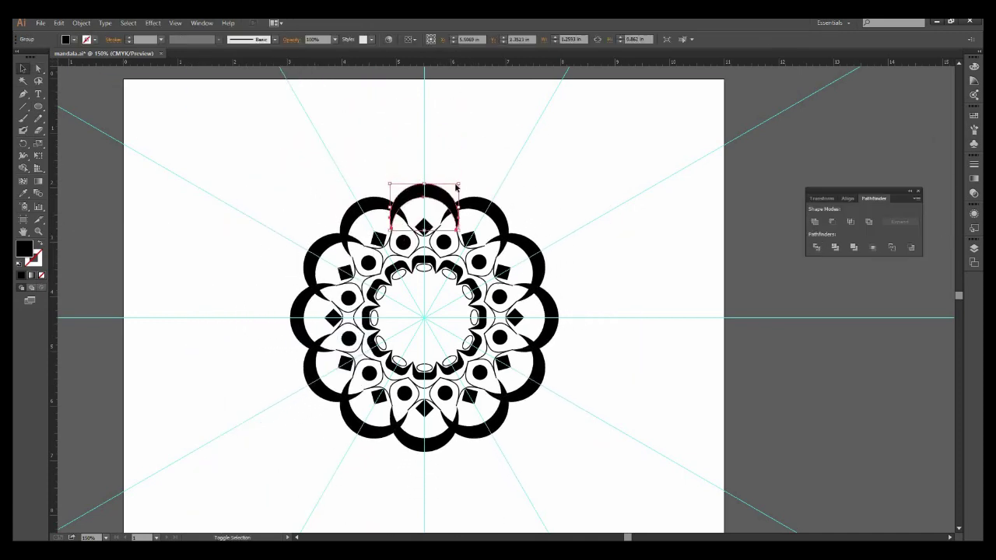
click(724, 430)
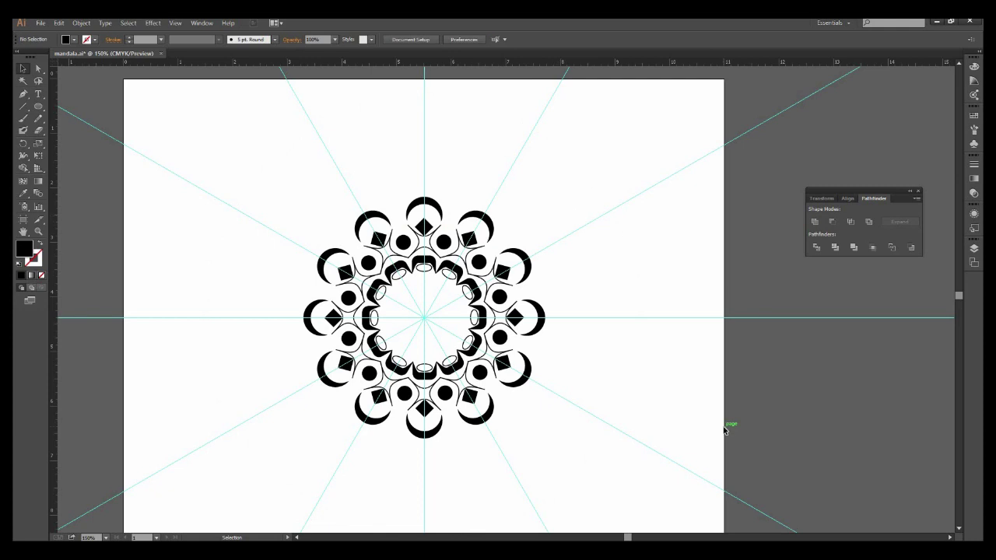
- Draw a narrow black rounded bar rising from the top crescent on the vertical guide, and fan tilted copies along its right side
click(38, 232)
drag(334, 154, 553, 269)
drag(38, 106, 75, 118)
drag(423, 189, 421, 276)
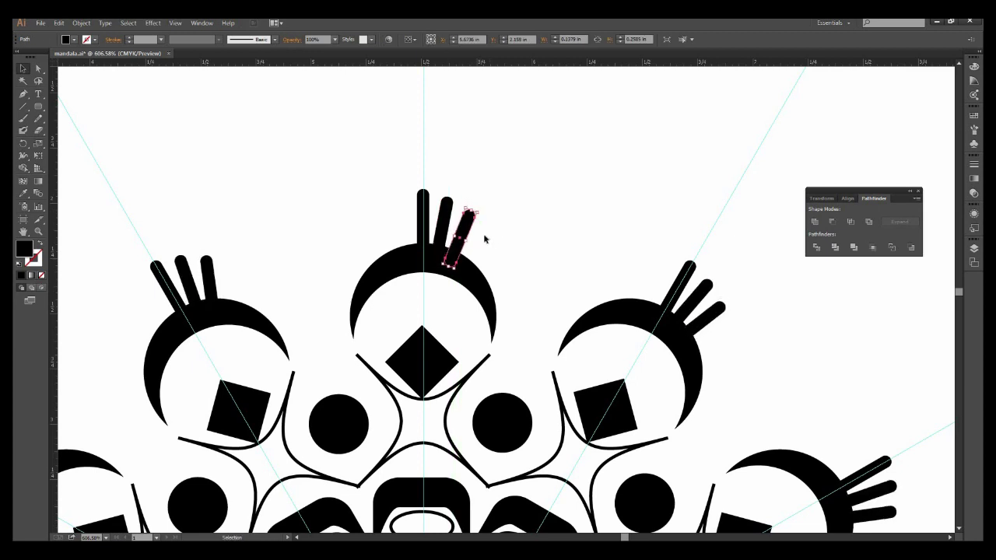
- Complete three tilted bars right of the centre bar and reflect copies of them across the vertical guide onto the crescent's left side
right_click(534, 224)
mouse_move(447, 222)
mouse_down()
mouse_move(532, 225)
mouse_move(386, 238)
mouse_move(406, 253)
mouse_up()
mouse_move(577, 344)
click(661, 382)
key(Return)
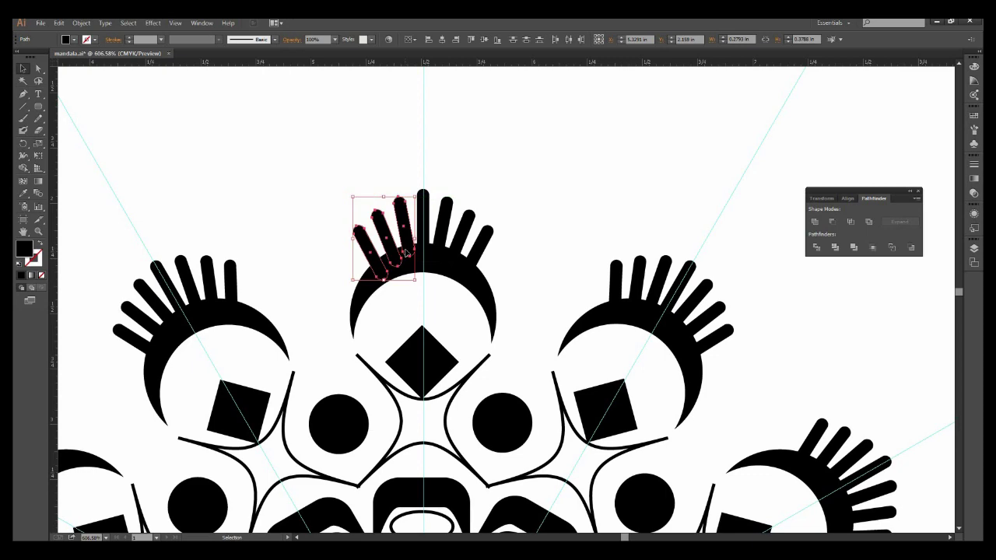
- Nudge the crescent and its fanned bars slightly down the vertical guide, closer to the curved arc around the diamond
click(424, 302)
key(ctrl+minus)
key(ctrl+minus)
key(ctrl+minus)
key(ctrl+minus)
drag(444, 360, 412, 262)
drag(413, 165, 478, 195)
key(Down)
key(Down)
key(Down)
click(411, 168)
drag(506, 418, 486, 436)
- Draw a narrow black rectangle and tilt it so that it rises outward from the circle beside the diamond
key(m)
mouse_move(440, 148)
mouse_down()
mouse_move(448, 172)
mouse_move(434, 165)
mouse_move(427, 107)
mouse_up()
key(v)
drag(458, 249, 472, 221)
key(ctrl+a)
click(491, 190)
drag(435, 360, 418, 315)
- Draw an ellipse above the fanned bars and nudge it into place on the vertical guide
scroll(419, 353, up, 2)
drag(38, 106, 104, 132)
drag(408, 124, 454, 170)
key(Right)
key(Right)
key(Down)
key(Down)
key(Down)
key(Down)
- Convert the ellipse's top to a point and remove unwanted parts to leave a tapered petal outline about 1.25 in wide
drag(23, 93, 86, 129)
click(409, 84)
drag(400, 162, 399, 163)
drag(365, 194, 381, 163)
drag(409, 173, 410, 181)
key(Delete)
click(404, 148)
key(Delete)
- Move the pointed petal outline down the vertical guide so that it frames the fanned bars
key(v)
click(449, 121)
key(shift+Down)
key(shift+Down)
key(shift+Down)
key(shift+Down)
key(shift+Down)
key(shift+Down)
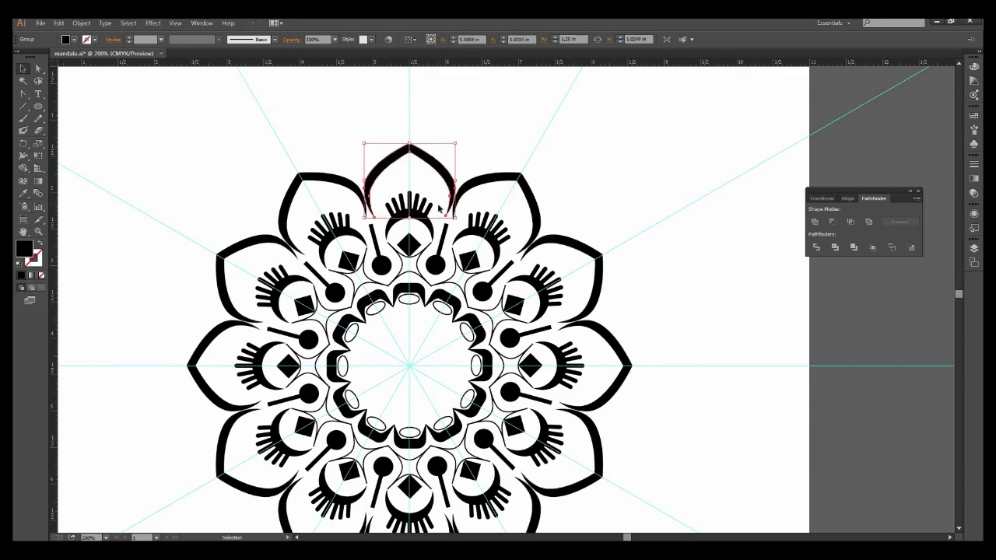
- Place a black circle inside the petal tip and lengthen the centre bar to about 0.41 in to reach it
click(498, 117)
key(ctrl+minus)
key(ctrl+plus)
key(ctrl+minus)
key(z)
drag(405, 165, 535, 245)
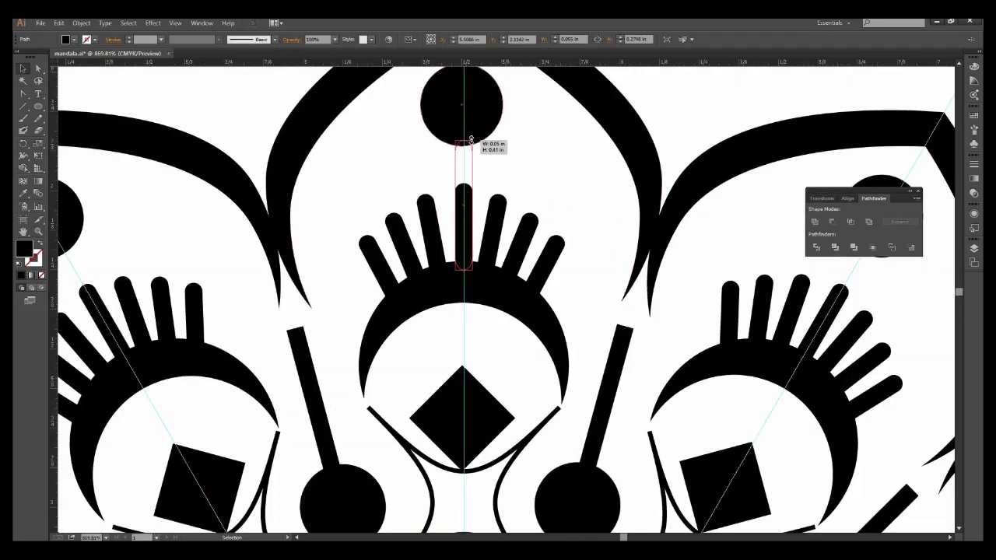
key(ctrl+0)
- Draw a black circle about 0.5 in wide above the petal tip and pucker it into a four-pointed star with Pucker & Bloat
drag(38, 105, 74, 101)
drag(479, 130, 499, 150)
click(152, 24)
mouse_move(187, 104)
click(297, 116)
mouse_move(482, 267)
mouse_down()
mouse_move(457, 267)
mouse_move(467, 268)
mouse_up()
click(505, 296)
- Move the four-pointed star down the vertical guide to sit just above the petal tip
drag(497, 112, 489, 121)
click(22, 71)
key(shift+Down)
key(shift+Down)
key(shift+Down)
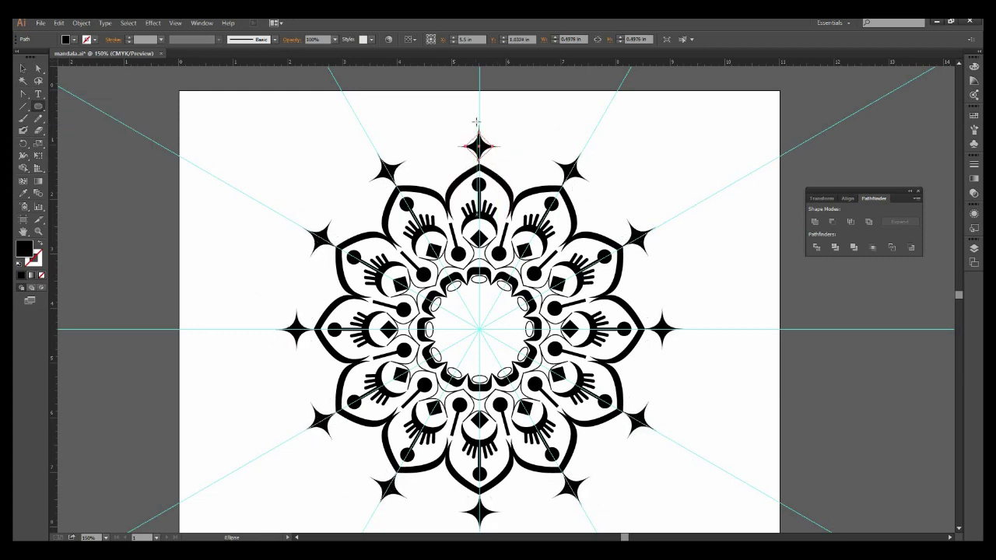
- Stack two small black circles above the four-pointed star on the vertical guide, the smaller one outermost
drag(484, 108, 483, 112)
click(22, 71)
click(234, 156)
drag(438, 308, 370, 319)
- Draw a many-pointed black star about 0.3 in wide, shrink it and move it inside the mandala's inner ring near the vertical guide
drag(37, 106, 84, 151)
drag(347, 146, 360, 162)
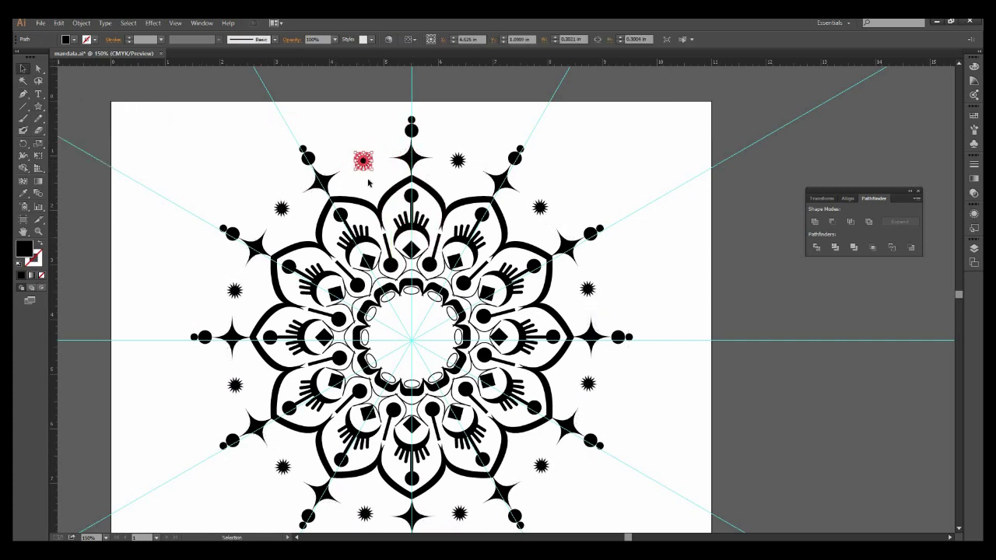
drag(387, 184, 359, 172)
drag(358, 171, 412, 309)
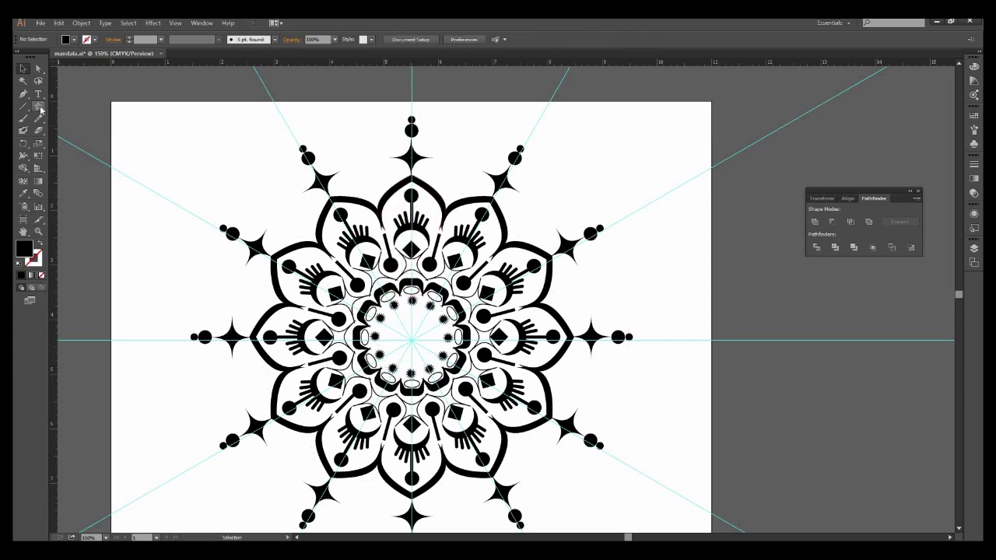
- Draw a black circle about 0.61 in wide over the top four-pointed star and move it into the gap beside that star
drag(412, 147, 428, 165)
key(ctrl+z)
key(l)
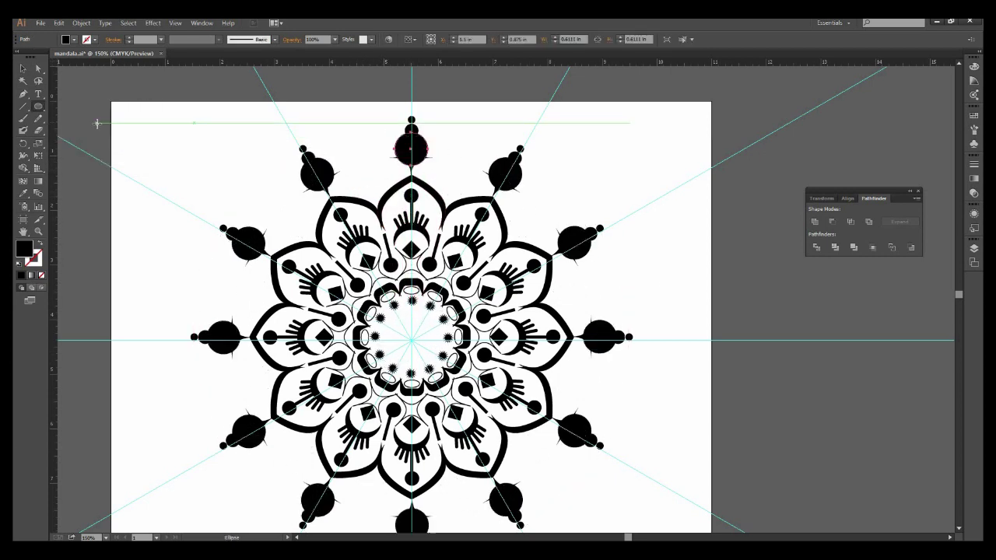
key(Left)
key(Left)
key(Left)
key(Left)
key(Left)
key(Left)
key(Left)
key(Left)
key(Left)
key(Left)
key(Left)
key(Left)
key(Left)
key(Left)
key(Left)
key(Left)
key(Left)
key(Left)
key(Left)
key(Left)
key(Left)
key(Left)
key(Left)
key(Left)
key(Left)
key(Left)
key(Left)
key(Left)
key(Left)
key(Left)
key(Left)
key(Left)
key(Left)
key(Down)
key(Down)
key(Down)
key(Down)
key(Down)
key(Down)
key(Down)
key(Down)
key(Down)
key(Down)
key(Down)
key(Down)
key(Down)
key(Down)
key(Down)
key(Down)
key(Down)
key(Down)
key(Down)
key(Down)
- Apply the Zig Zag effect to the black circle to surround it with many fine radiating spikes
click(152, 23)
mouse_move(187, 103)
click(289, 176)
click(410, 335)
mouse_move(479, 243)
mouse_down()
mouse_move(498, 269)
mouse_move(512, 269)
mouse_move(481, 245)
mouse_up()
key(Return)
- Position the spiked circle outside the petals, midway between two neighbouring four-pointed stars
drag(372, 165, 406, 322)
drag(368, 259, 392, 163)
drag(375, 176, 368, 171)
click(148, 342)
- Place a small white circle in the centre of the black diamond below the crescent
scroll(148, 343, down, 1)
scroll(368, 134, up, 3)
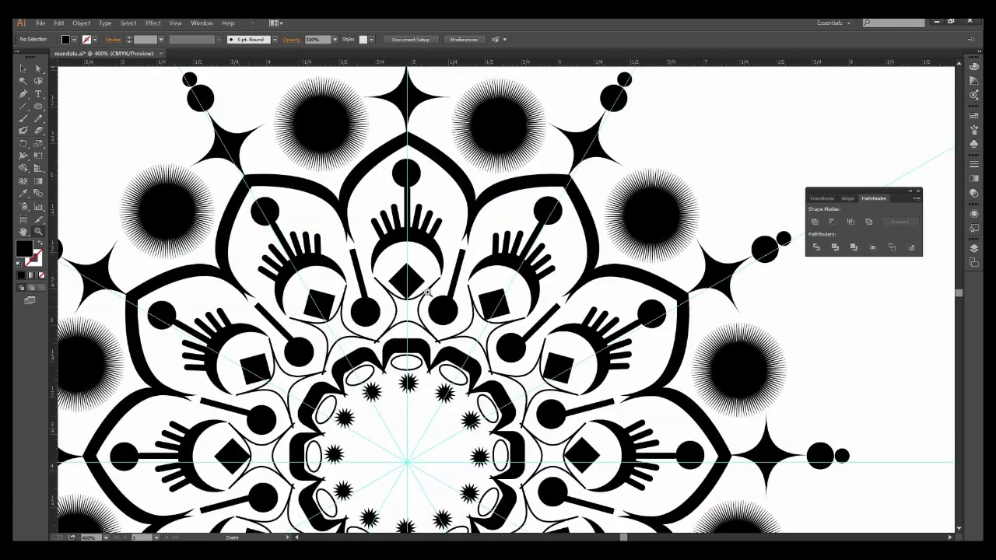
scroll(501, 212, down, 3)
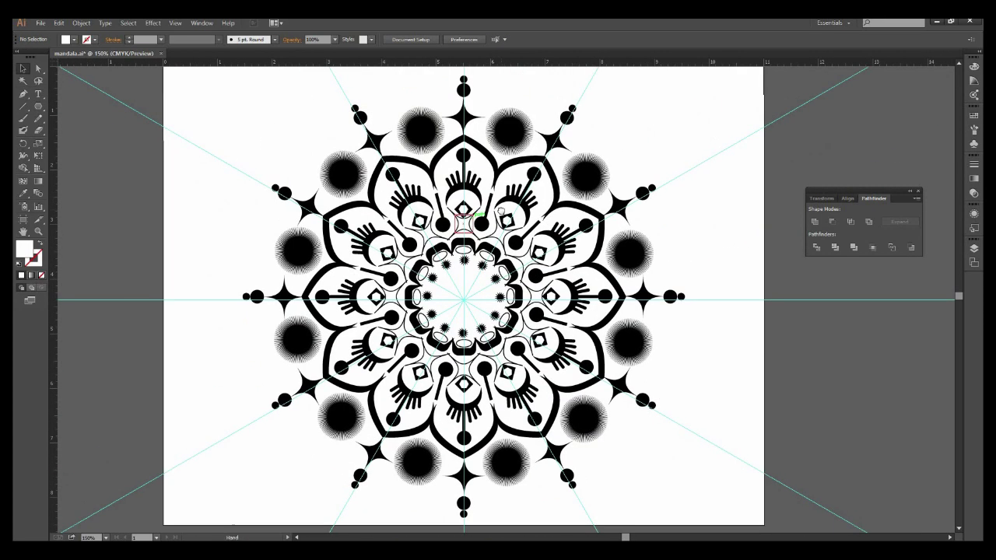
drag(496, 406, 437, 402)
- Draw a circle about 0.28 in wide inside the ring of small stars, fill it black and nudge it down towards the centre
drag(38, 107, 82, 130)
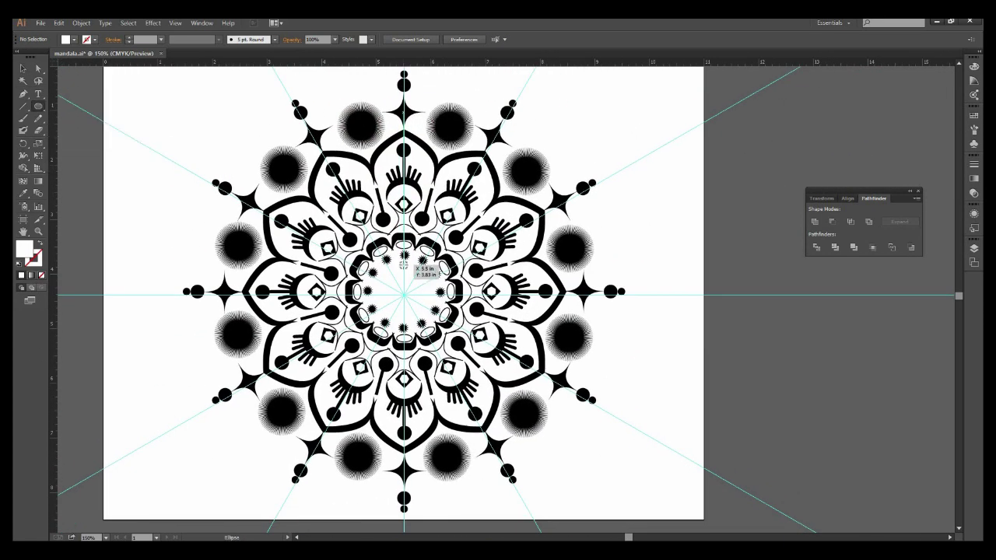
drag(403, 262, 411, 270)
click(74, 40)
click(46, 56)
key(Down)
key(Down)
key(Down)
key(Down)
key(Down)
key(Down)
key(Down)
key(Down)
- Apply the Pucker & Bloat effect to the new black circle to form a pointed star at the mandala's centre
click(152, 23)
mouse_move(189, 105)
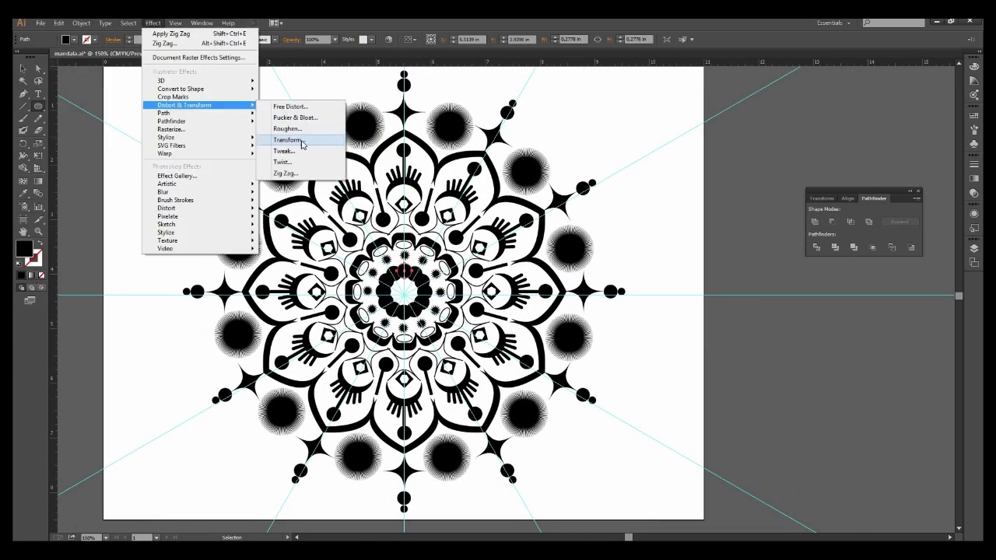
click(296, 118)
drag(458, 242, 541, 242)
click(507, 296)
drag(565, 270, 593, 272)
click(588, 297)
click(23, 69)
click(166, 134)
drag(240, 198, 249, 210)
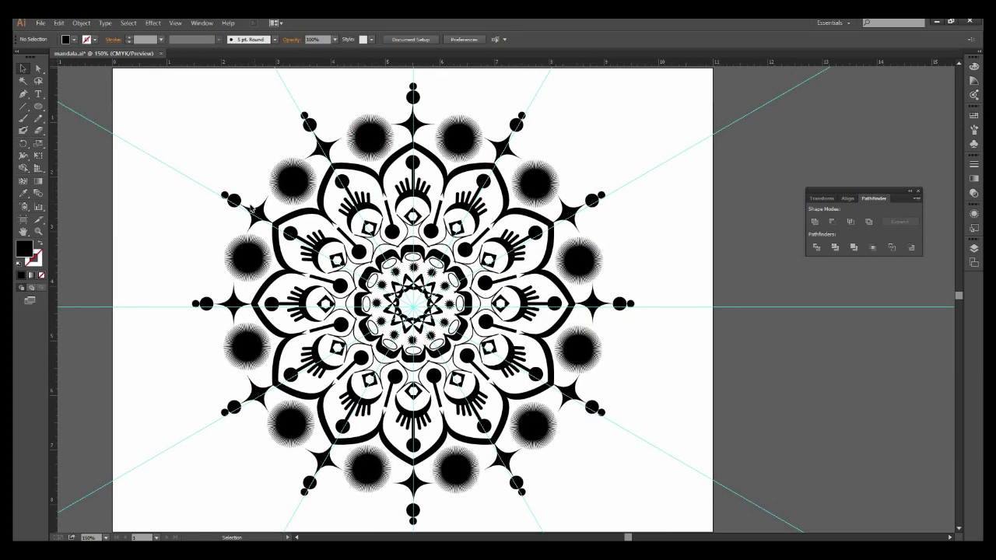
- Give the large petal outline a 3 pt black stroke
click(385, 192)
click(95, 39)
click(45, 56)
click(129, 37)
click(129, 38)
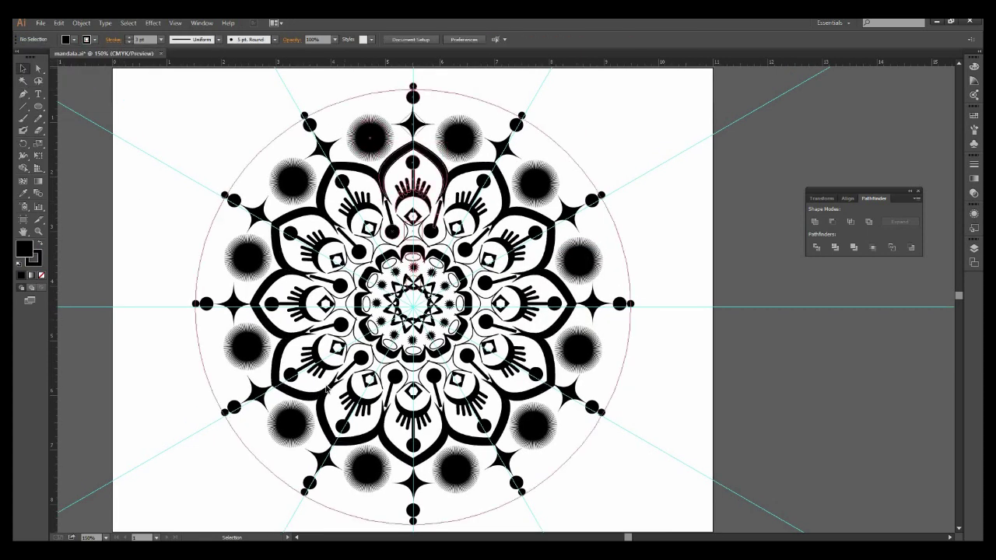
- Thicken the four-pointed star above the petal tip with a 2 pt black stroke
click(412, 122)
click(67, 39)
click(129, 38)
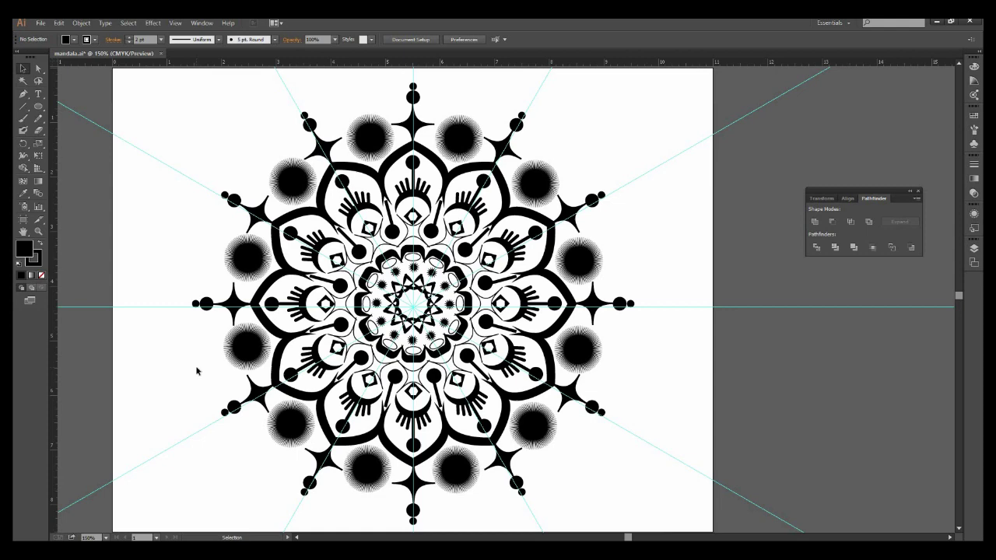
- Apply a Zig Zag effect with 0.03 in absolute size, 27 ridges per segment and corner points to the circle inside the petal tip
click(412, 162)
click(152, 23)
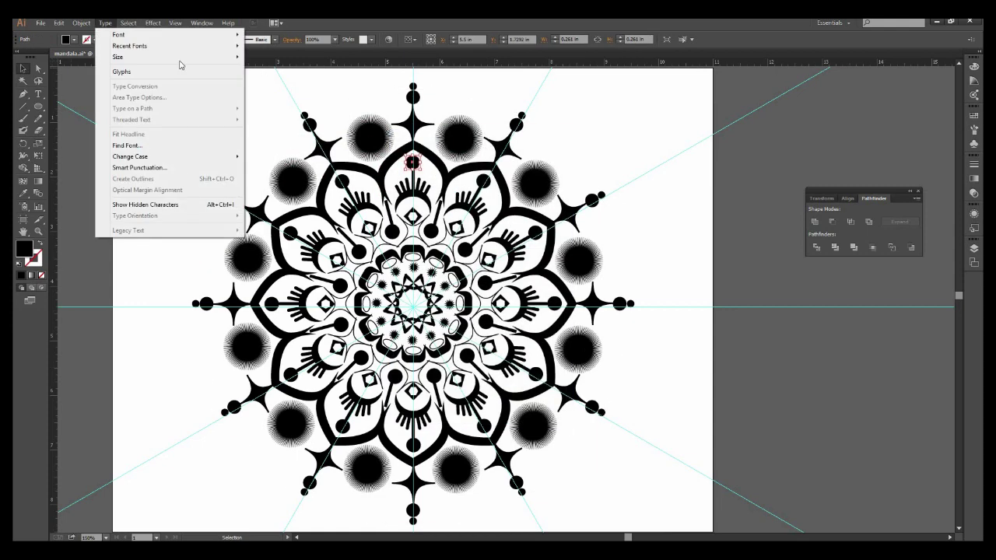
mouse_move(185, 105)
click(280, 154)
click(409, 334)
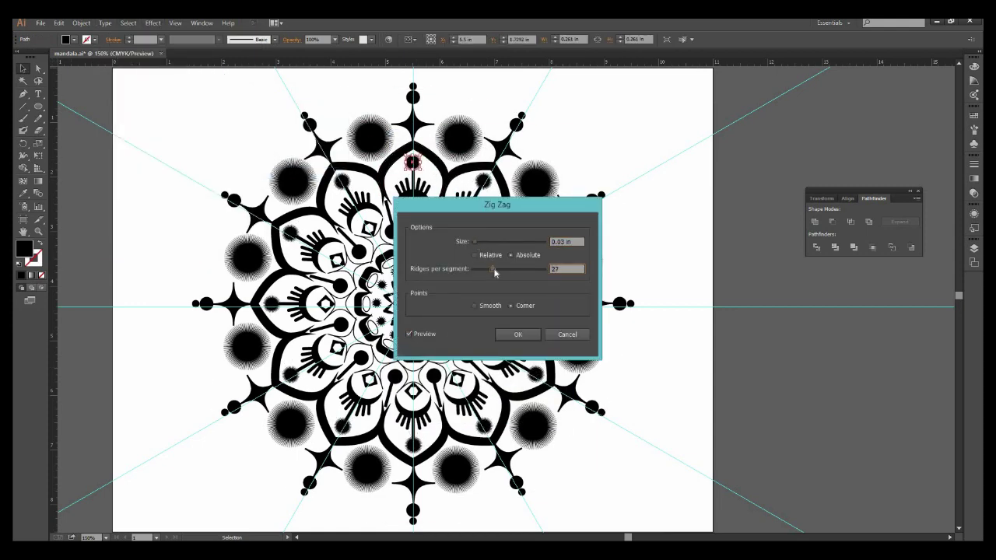
click(518, 335)
click(130, 336)
click(152, 23)
mouse_move(185, 105)
click(288, 114)
drag(562, 269, 543, 270)
click(636, 297)
click(638, 293)
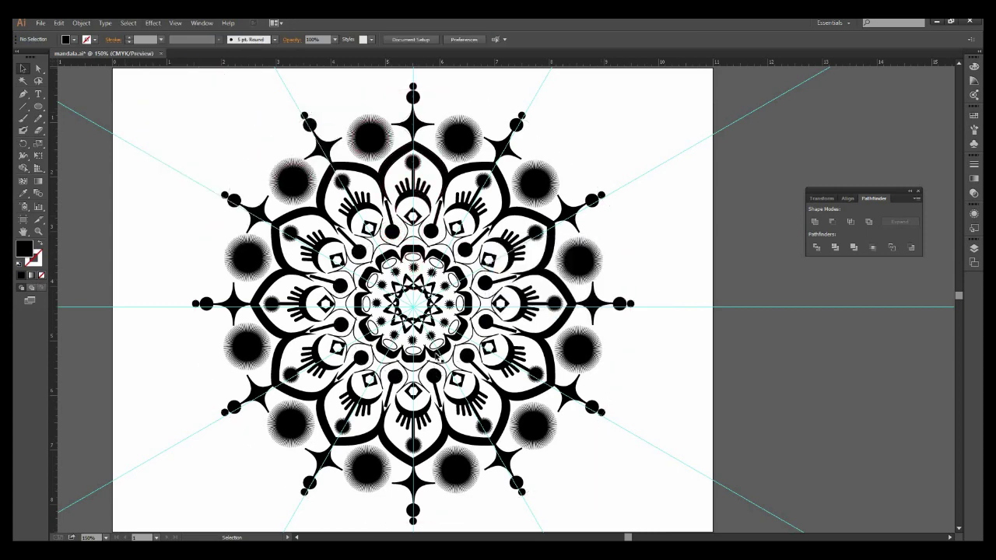
- Enlarge the small spiked star in the ring around the central star
click(417, 269)
click(249, 315)
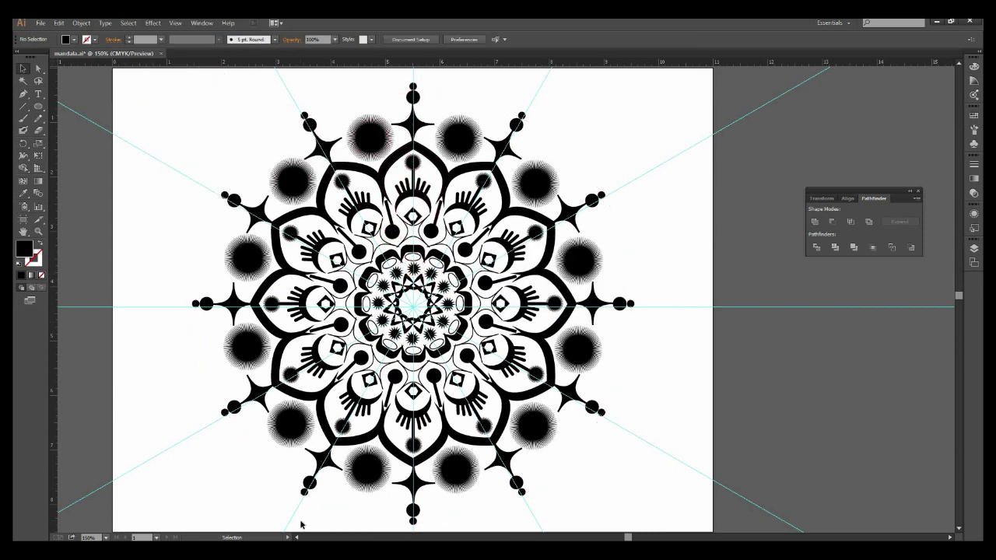
- Draw a black rounded square about 1.63 in wide on the vertical guide at the artboard's upper edge
scroll(301, 524, up, 4)
drag(38, 106, 81, 119)
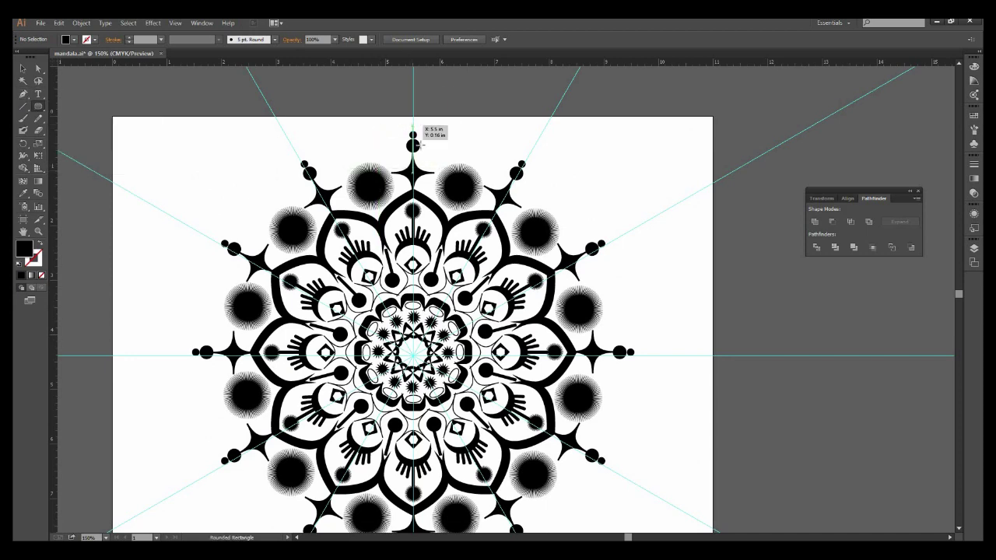
drag(444, 162, 457, 164)
- Try distorting the rounded square with the Free Distort effect and discard it
click(152, 23)
mouse_move(186, 105)
click(293, 156)
key(Escape)
click(153, 23)
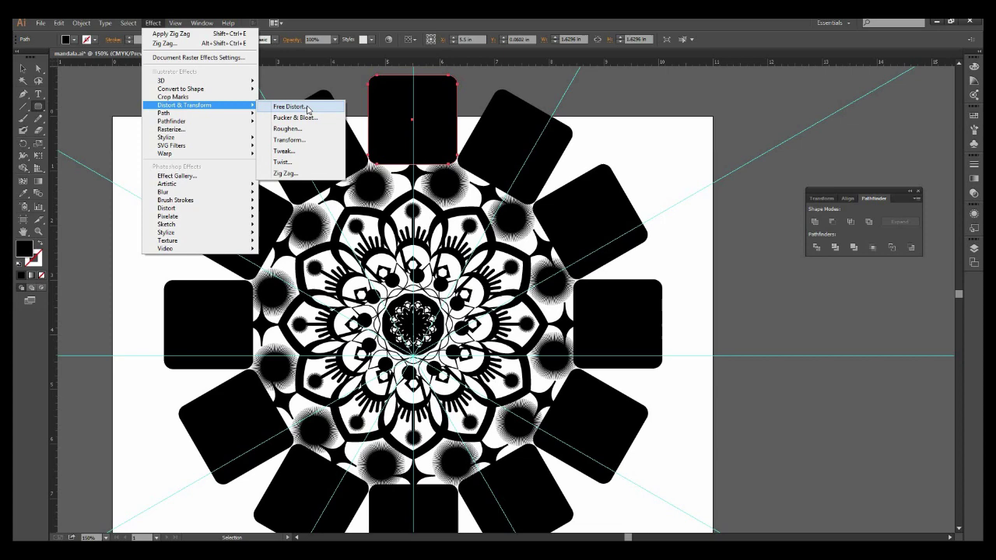
click(296, 142)
mouse_move(465, 243)
mouse_down()
mouse_move(507, 248)
mouse_move(500, 235)
mouse_move(463, 232)
mouse_up()
drag(508, 246, 519, 248)
click(501, 346)
key(v)
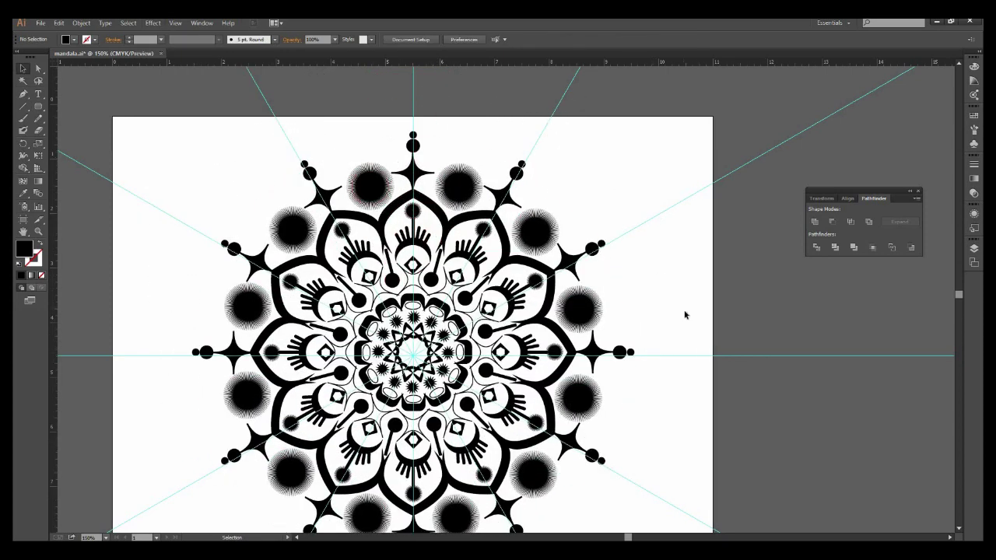
- Add a layer between Layer 2 and Layer 1 and draw a circle about 7.7 in wide on it, centred on the guides
scroll(684, 313, down, 1)
click(974, 249)
click(920, 334)
drag(38, 106, 93, 131)
drag(611, 412, 617, 416)
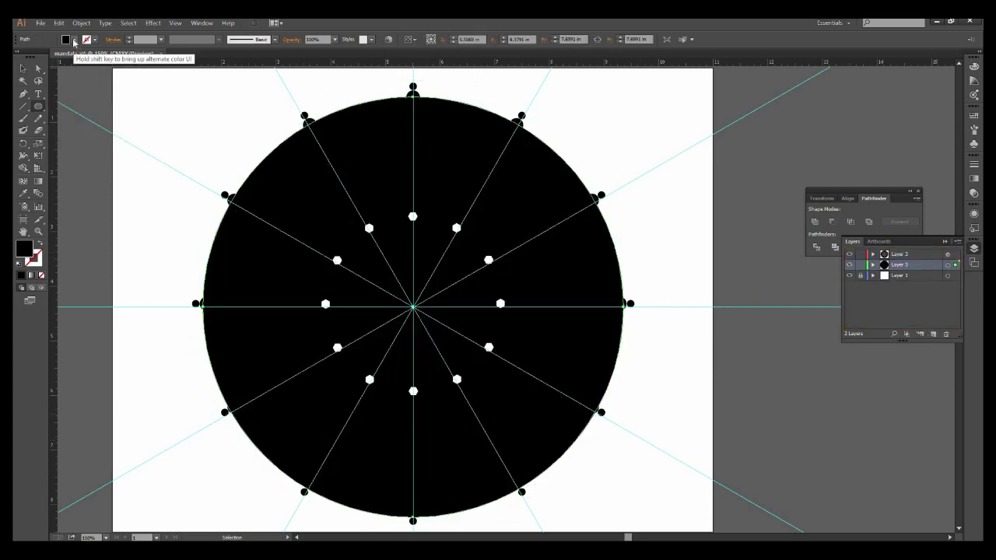
- Remove the large circle's fill and give it a thick black stroke
click(74, 40)
click(20, 58)
click(129, 37)
click(129, 37)
click(129, 37)
click(129, 37)
- Increase the large circle's stroke weight to 6 pt
click(22, 68)
mouse_move(623, 97)
mouse_down()
mouse_move(582, 140)
mouse_move(652, 98)
mouse_up()
click(580, 495)
click(340, 456)
click(129, 37)
click(129, 37)
click(167, 109)
scroll(796, 425, down, 1)
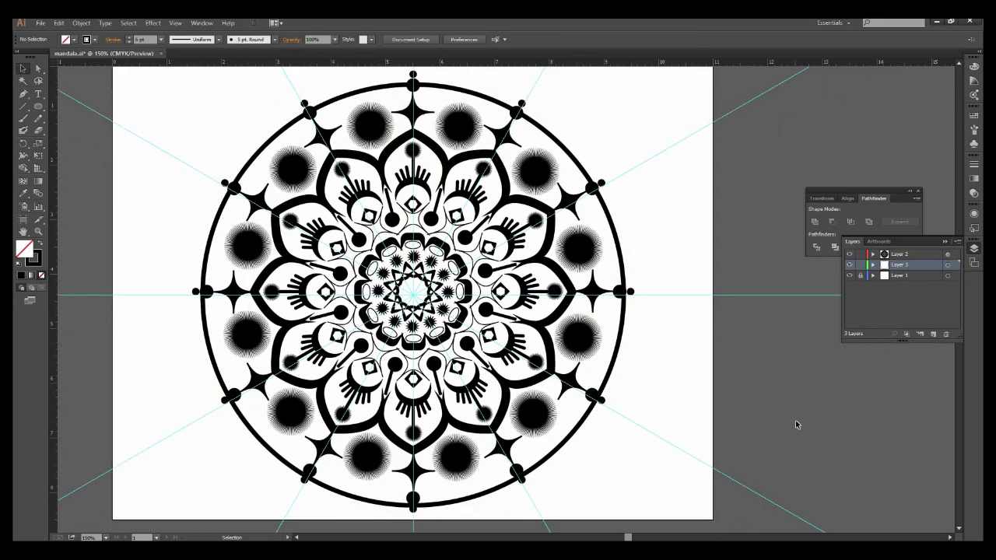
- Add a layer at the bottom of the layer stack and draw an 11 by 8.5 in rectangle on it covering the artboard
click(933, 334)
drag(899, 266, 895, 294)
drag(38, 106, 78, 107)
key(ctrl+minus)
key(ctrl+minus)
drag(332, 191, 598, 398)
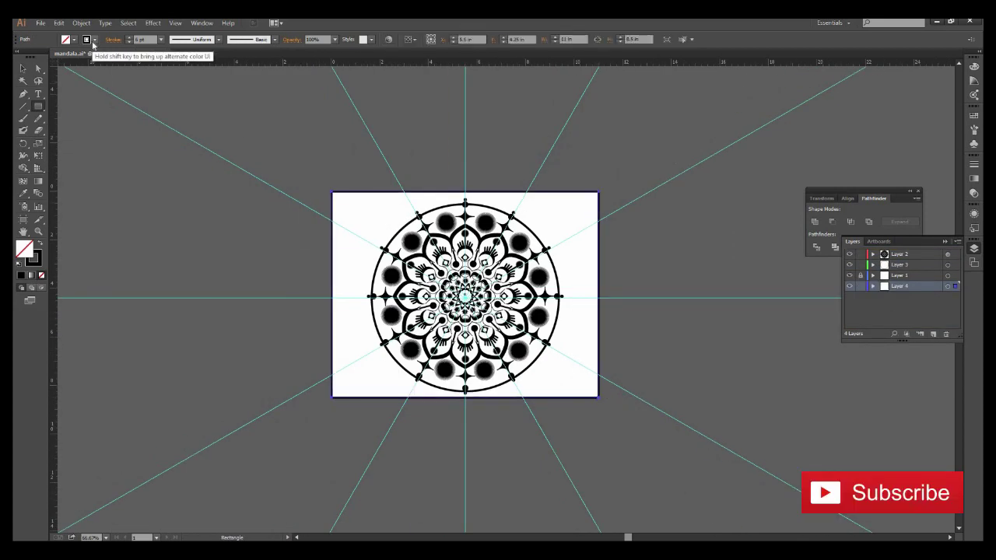
- Fill the background rectangle with light grey and remove its stroke
click(74, 40)
click(83, 87)
click(48, 57)
click(83, 86)
click(22, 69)
click(95, 39)
click(20, 57)
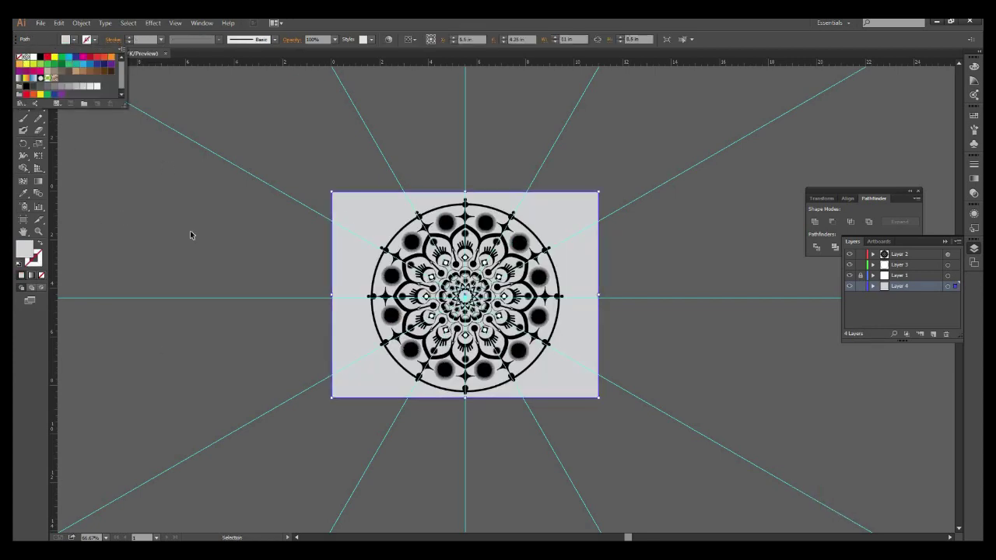
click(192, 233)
- Fill a remaining white shape of the mandala with the background's light grey
click(38, 231)
double_click(510, 286)
click(23, 69)
click(398, 247)
click(74, 40)
click(83, 86)
click(156, 179)
click(747, 233)
- Save the mandala document
drag(399, 287, 440, 251)
click(41, 23)
click(62, 107)
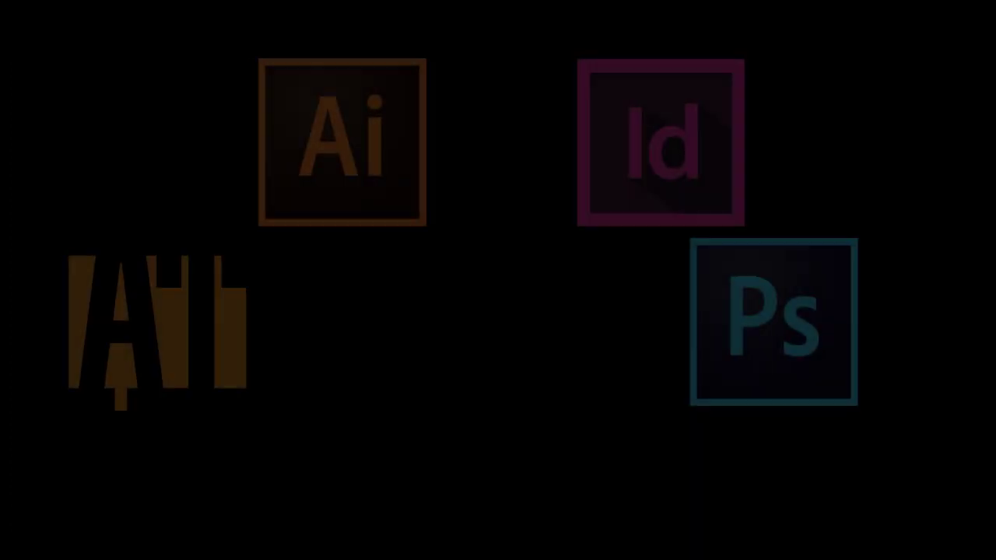